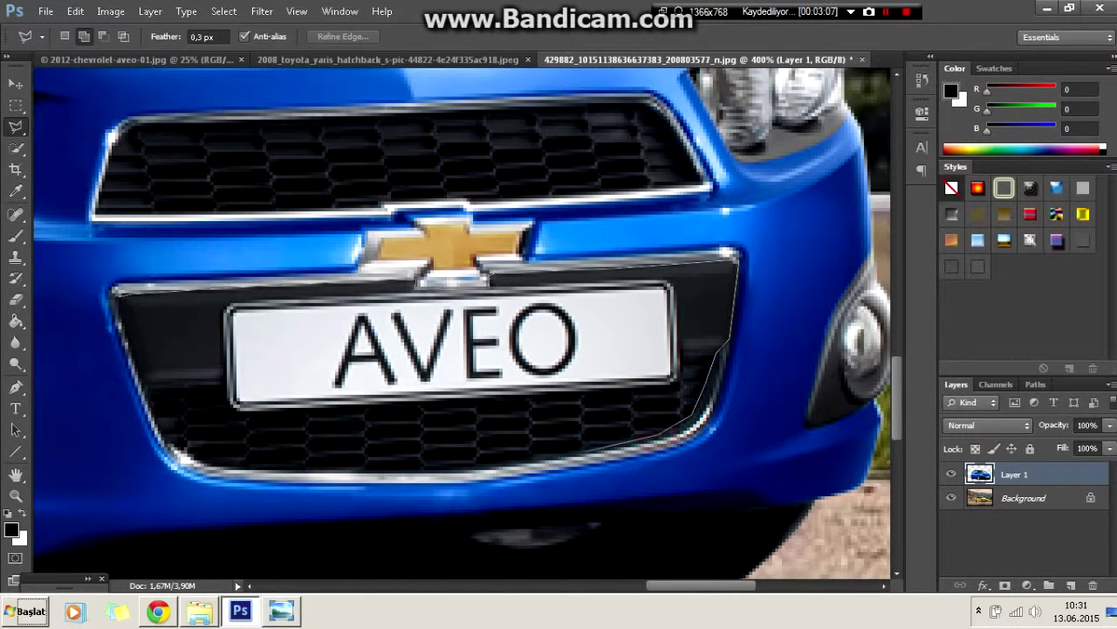
# Outline the lower grille opening, fill it solid black, and deselect
pyautogui.click(233, 469)
pyautogui.click(117, 292)
pyautogui.press('b')
pyautogui.moveTo(218, 366); pyautogui.dragTo(611, 392)
pyautogui.press('l')
pyautogui.rightClick(511, 225)
pyautogui.click(542, 232)
# Smudge away the white line along the grille's right edge
pyautogui.press('r')
pyautogui.moveTo(721, 261); pyautogui.dragTo(717, 358)
pyautogui.press('l')
pyautogui.hotkey('ctrl', '1')
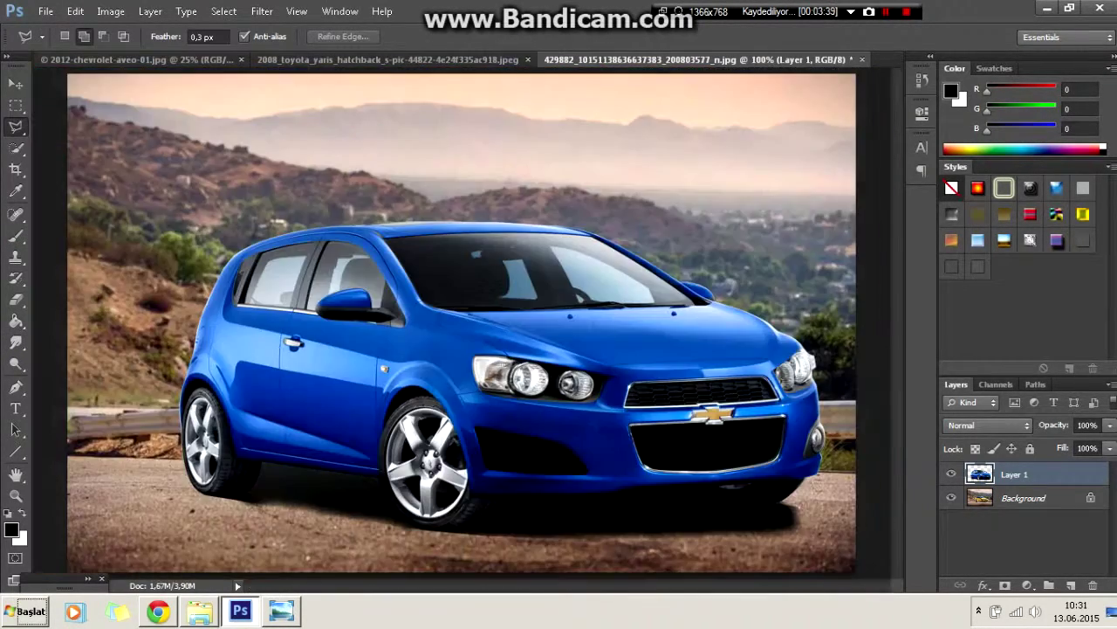
pyautogui.scroll(2, 786, 419)
pyautogui.scroll(2, 786, 419)
pyautogui.scroll(1, 786, 419)
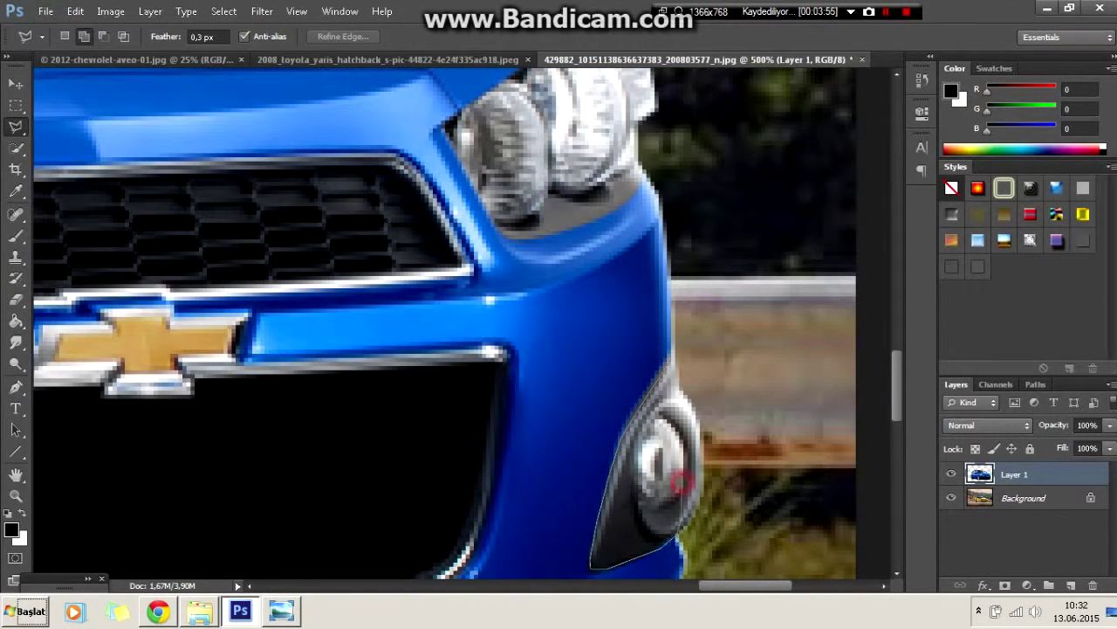
# Paint the fog-light recess beside the grille black and deselect
pyautogui.click(679, 365)
pyautogui.press('b')
pyautogui.moveTo(664, 384); pyautogui.dragTo(646, 542)
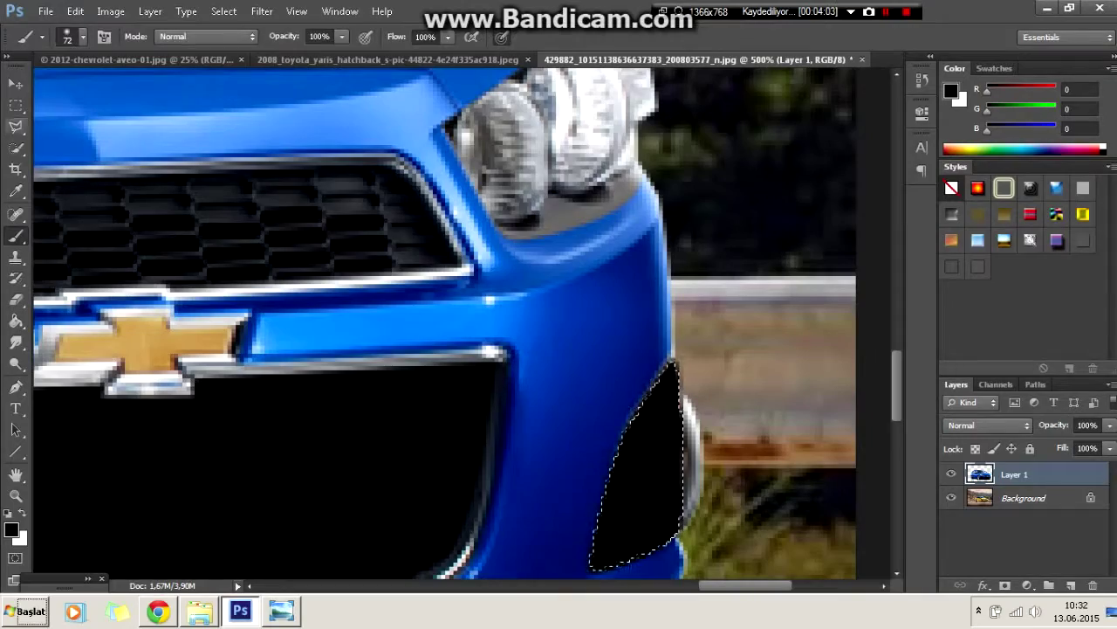
pyautogui.press('l')
pyautogui.hotkey('ctrl', 'd')
pyautogui.press('Escape')
pyautogui.hotkey('ctrl', '0')
pyautogui.scroll(2, 541, 406)
pyautogui.scroll(-2, 542, 406)
pyautogui.scroll(3, 306, 367)
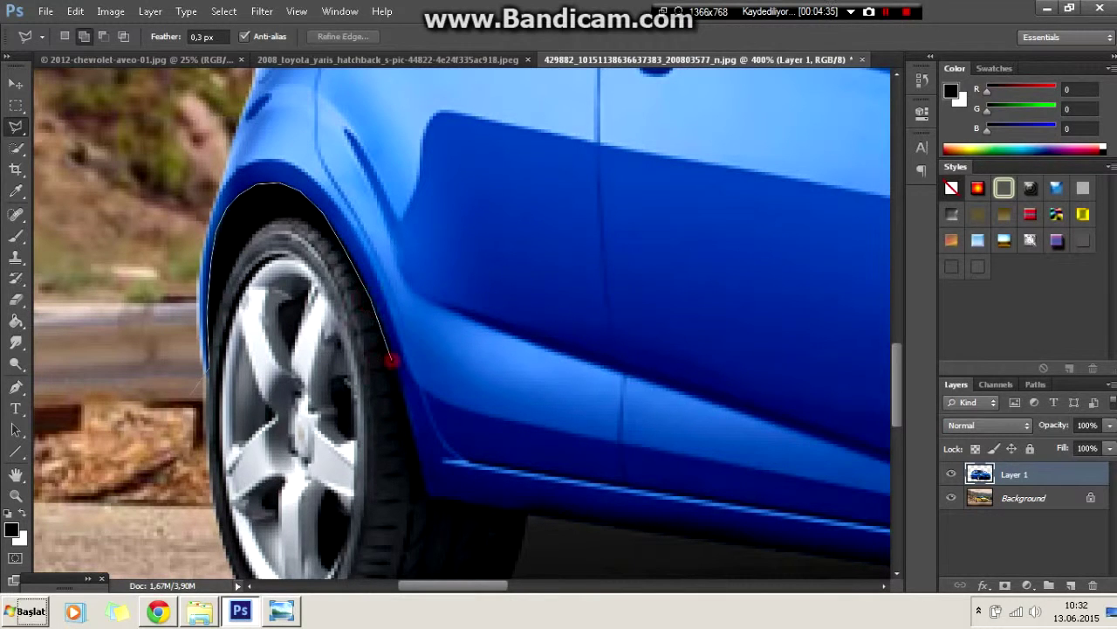
# Start a Polygonal Lasso outline along the car's sill and lower body edge
pyautogui.click(425, 493)
pyautogui.click(714, 380)
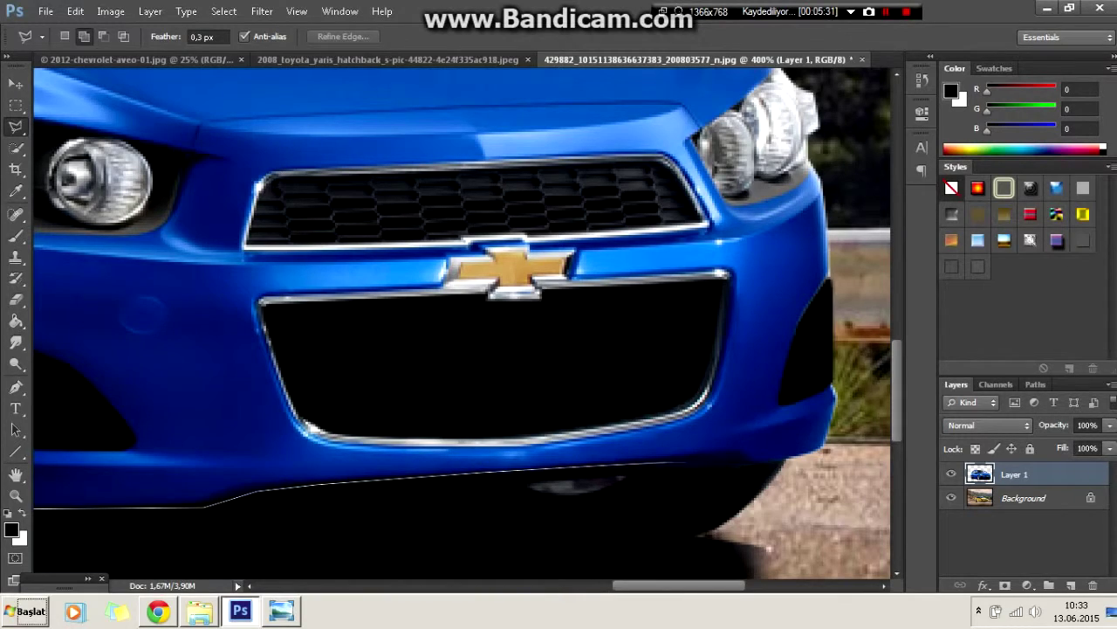
pyautogui.click(727, 454)
pyautogui.hotkey('ctrl', '-')
pyautogui.hotkey('ctrl', '-')
pyautogui.hotkey('ctrl', '-')
# Close the outline around the car and apply a slight Free Transform stretch
pyautogui.click(812, 253)
pyautogui.click(524, 126)
pyautogui.click(253, 164)
pyautogui.click(175, 223)
pyautogui.rightClick(323, 279)
pyautogui.click(349, 436)
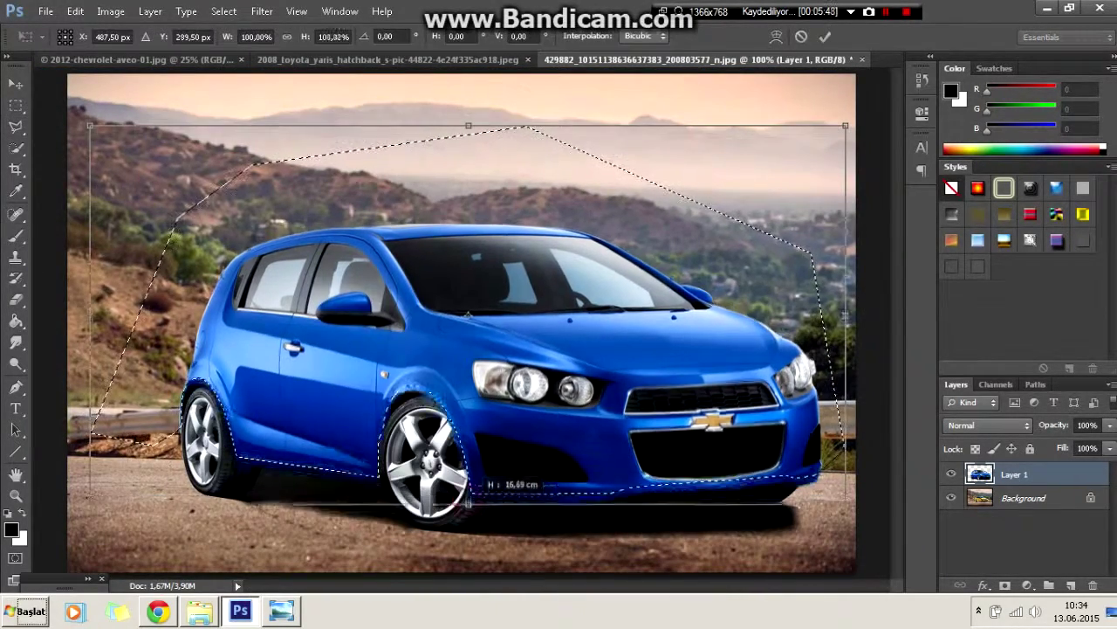
pyautogui.moveTo(460, 476); pyautogui.dragTo(461, 493)
pyautogui.press('Return')
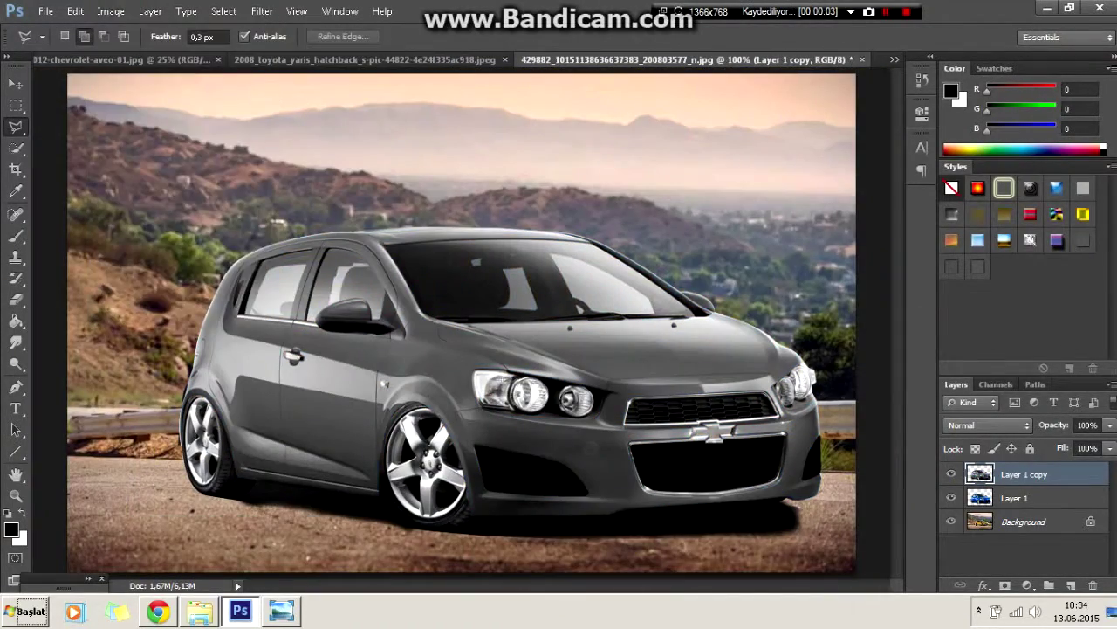
# Colorize the car yellow with Hue/Saturation: Hue 55, Saturation 70, Lightness 0
pyautogui.click(110, 12)
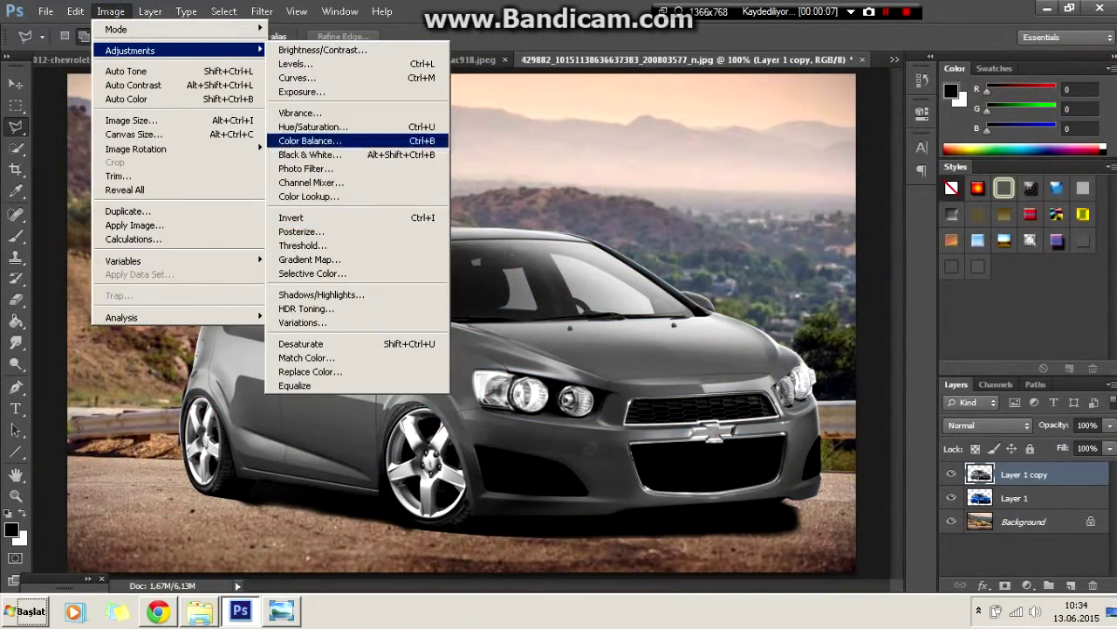
pyautogui.click(313, 126)
pyautogui.click(1035, 302)
pyautogui.doubleClick(923, 224)
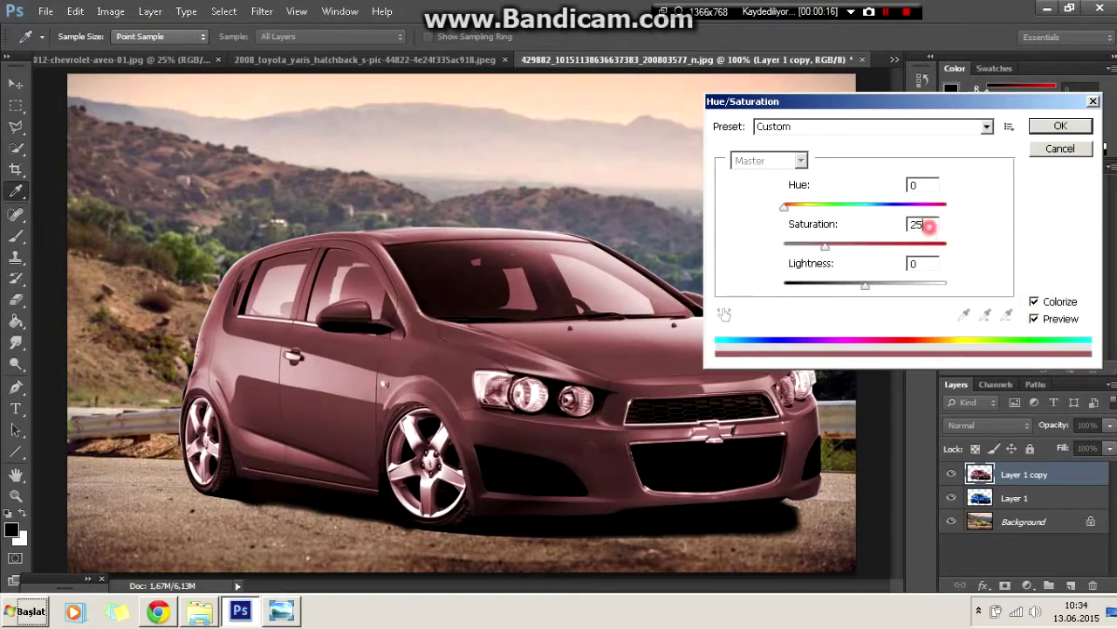
pyautogui.write('5010')
pyautogui.moveTo(784, 206)
pyautogui.mouseDown()
pyautogui.moveTo(908, 206)
pyautogui.moveTo(809, 206)
pyautogui.mouseUp()
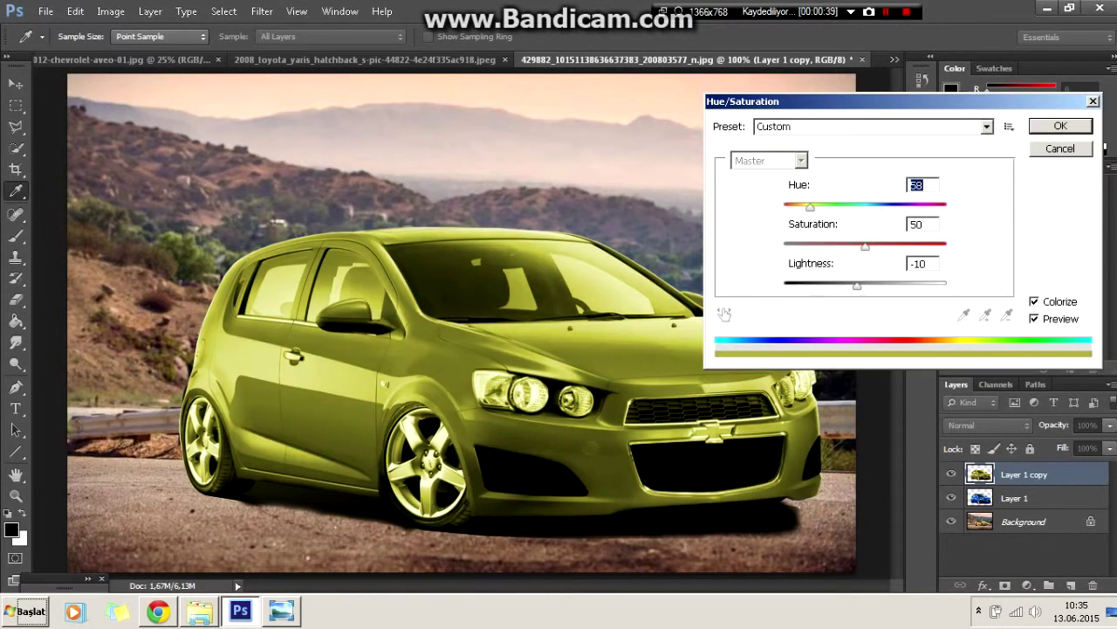
pyautogui.write('55')
pyautogui.click(869, 246)
pyautogui.click(917, 224)
pyautogui.write('65')
pyautogui.doubleClick(923, 263)
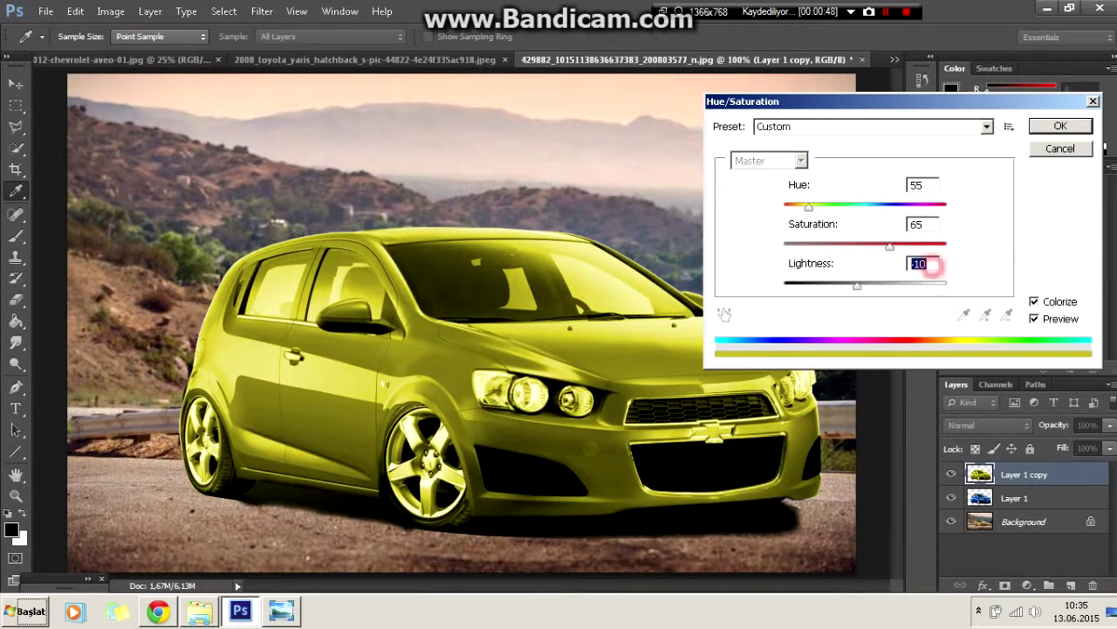
pyautogui.write('20')
pyautogui.write('10')
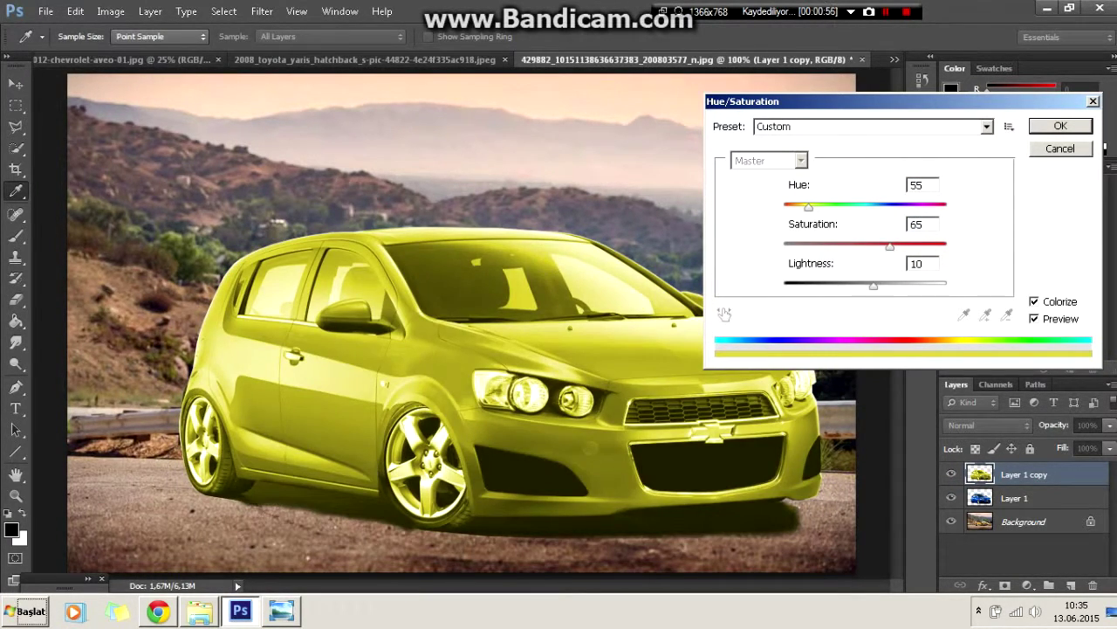
pyautogui.write('070')
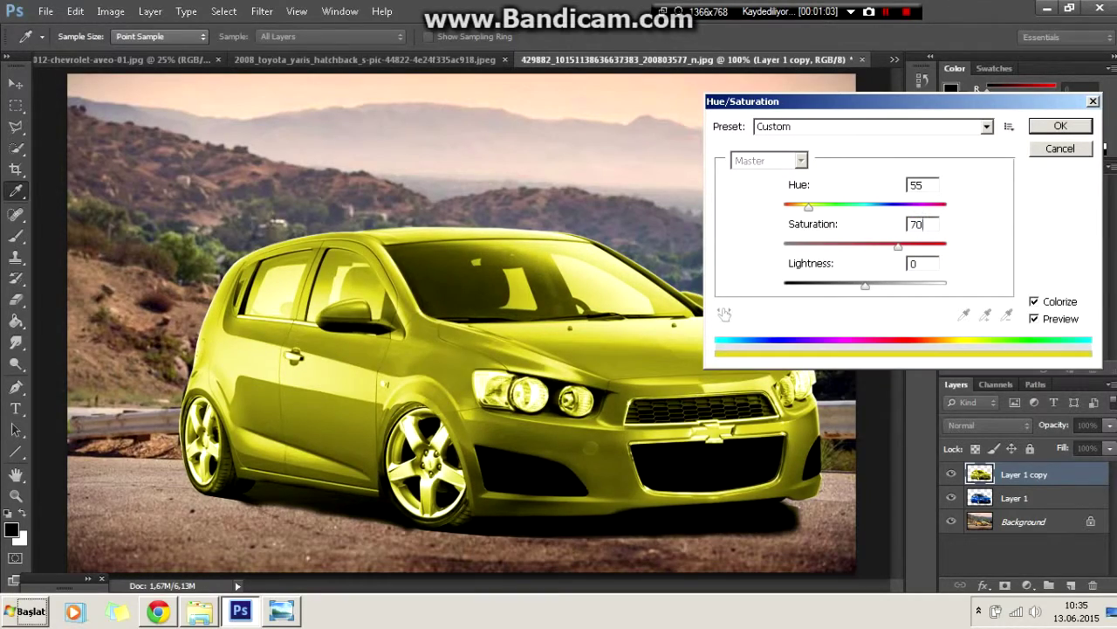
pyautogui.press('Return')
pyautogui.press('l')
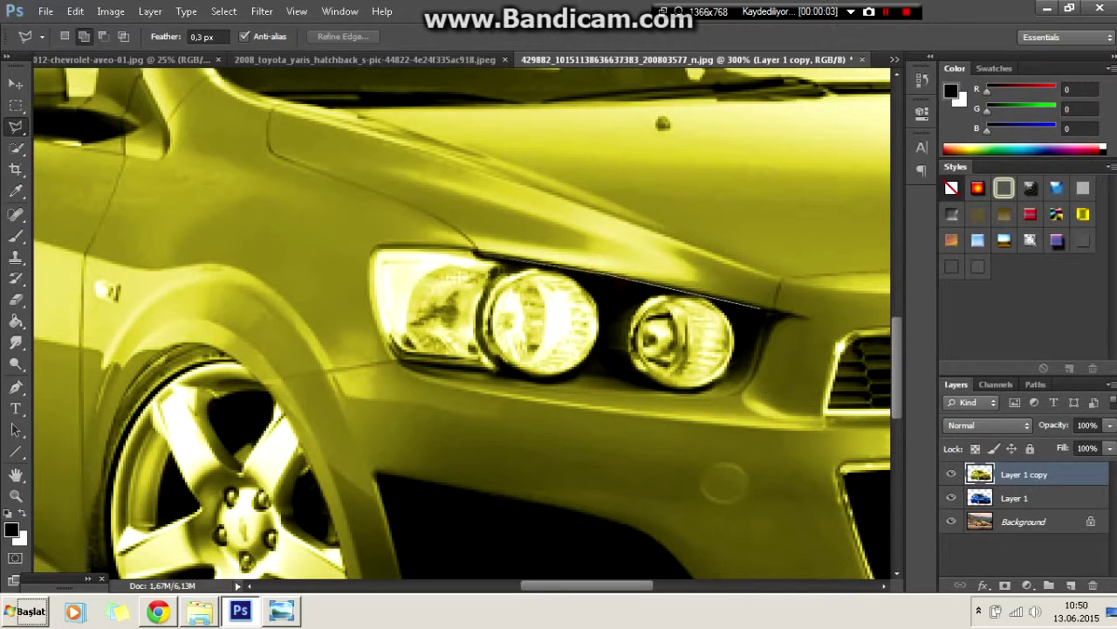
# Delete the yellow from both headlights and deselect
pyautogui.click(374, 250)
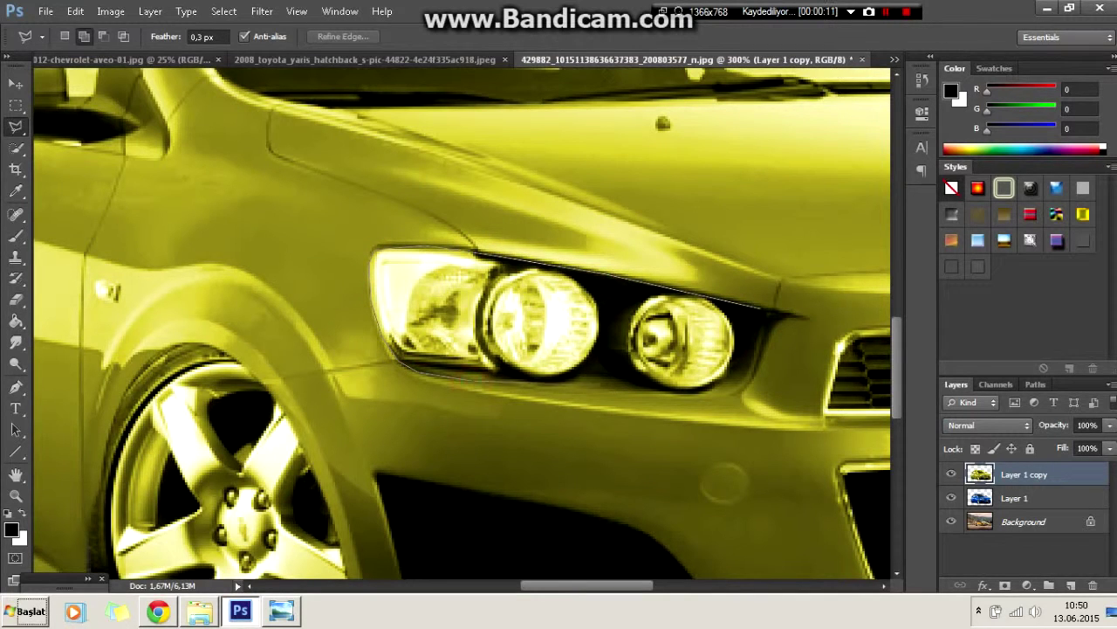
pyautogui.doubleClick(767, 312)
pyautogui.hotkey('ctrl', '+')
pyautogui.hscroll(10, 462, 323)
pyautogui.click(472, 227)
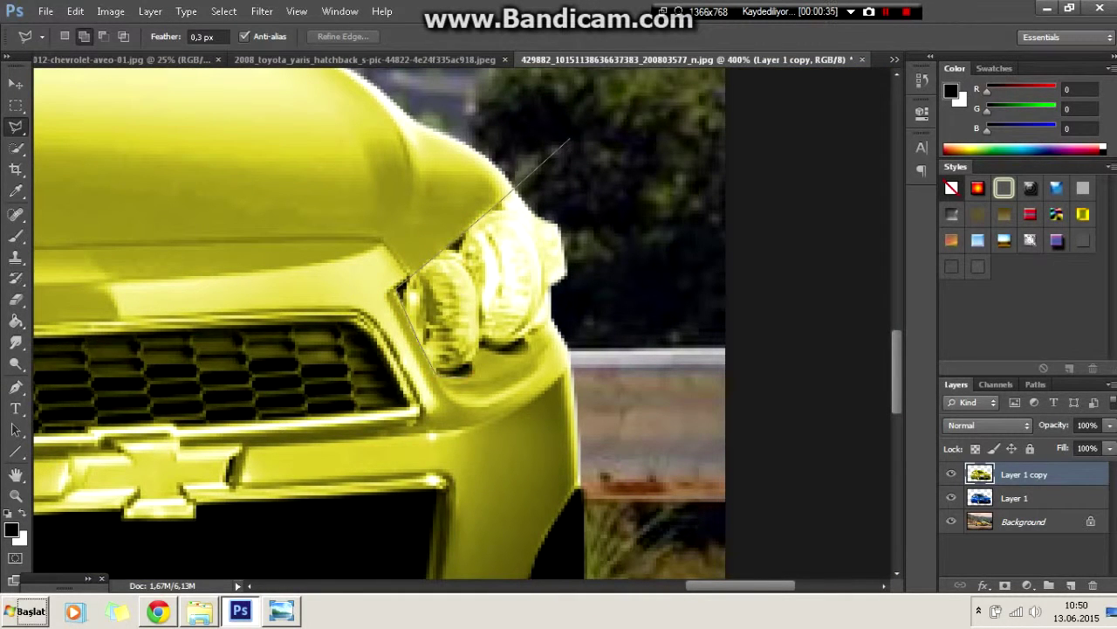
pyautogui.doubleClick(611, 149)
pyautogui.press('Delete')
pyautogui.hotkey('ctrl', 'd')
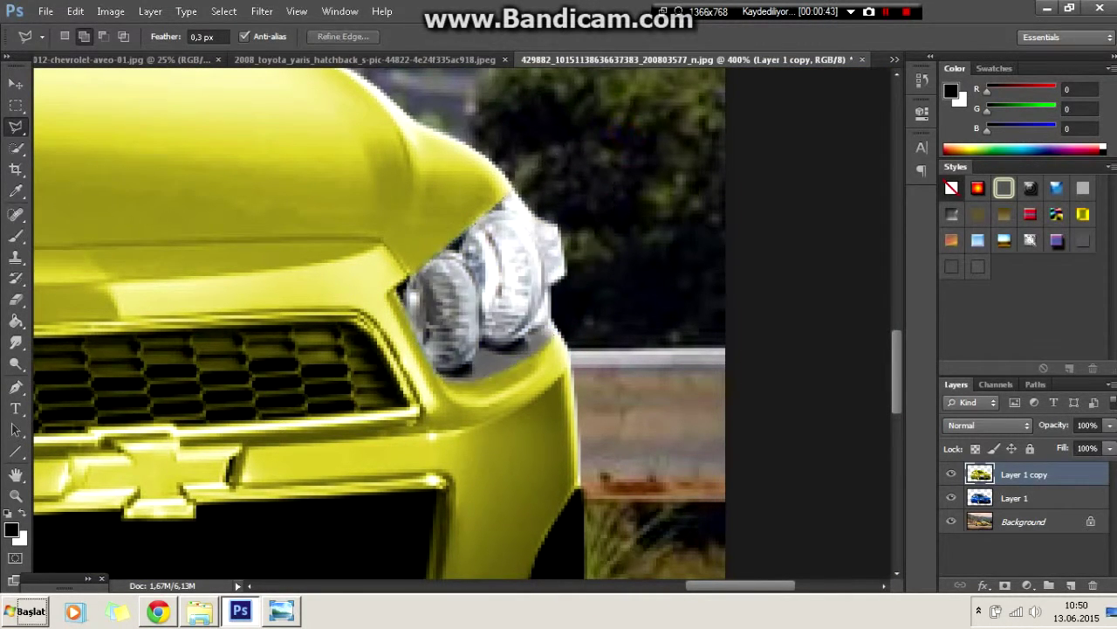
pyautogui.hotkey('ctrl', '1')
# Outline the grille and delete its yellow to reveal the original colour
pyautogui.hotkey('ctrl', '+')
pyautogui.hotkey('ctrl', '+')
pyautogui.hotkey('ctrl', '+')
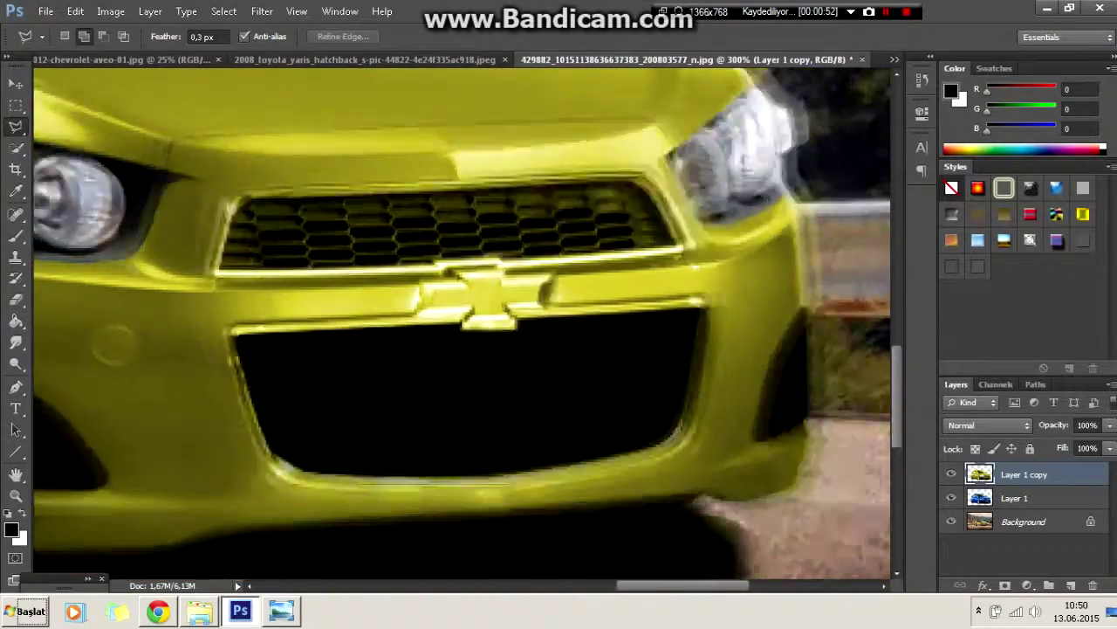
pyautogui.click(171, 215)
pyautogui.click(614, 190)
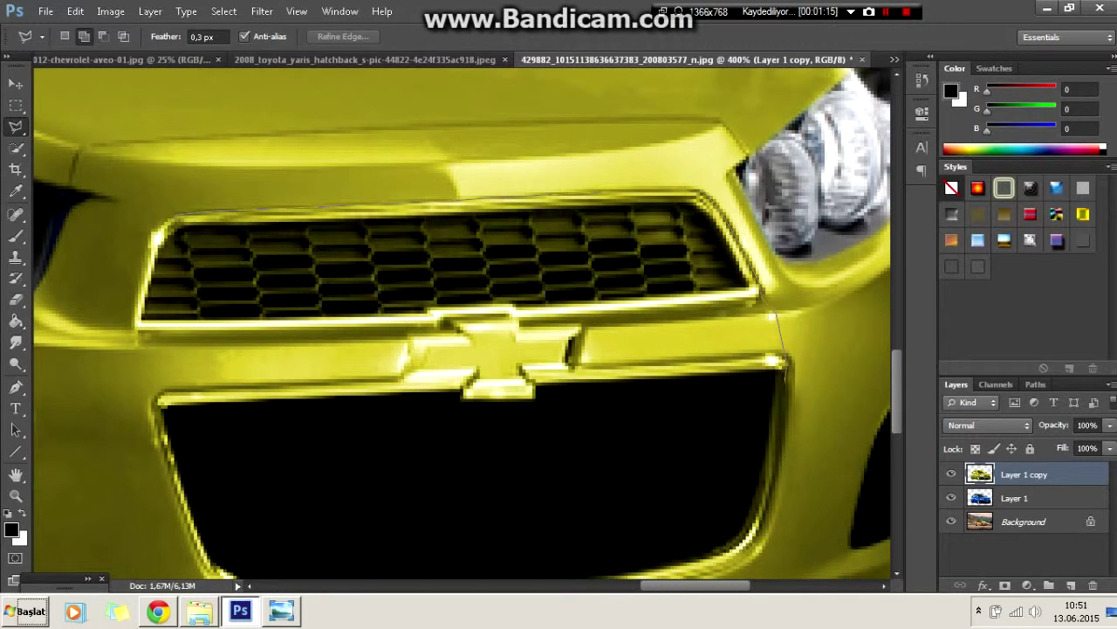
pyautogui.scroll(-3, 462, 324)
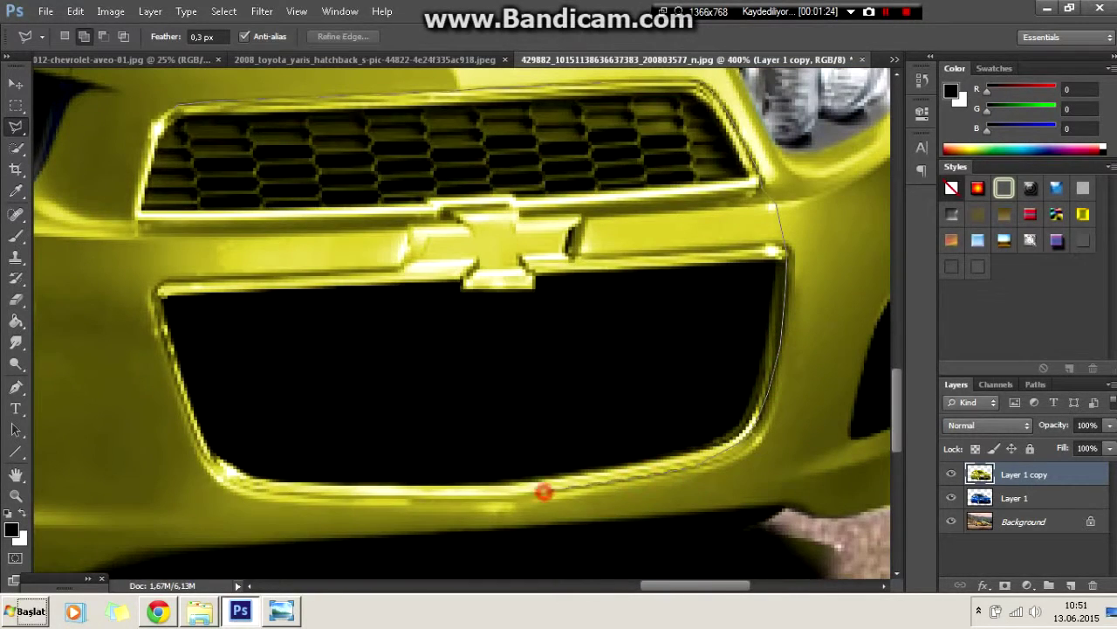
pyautogui.click(231, 478)
pyautogui.click(186, 410)
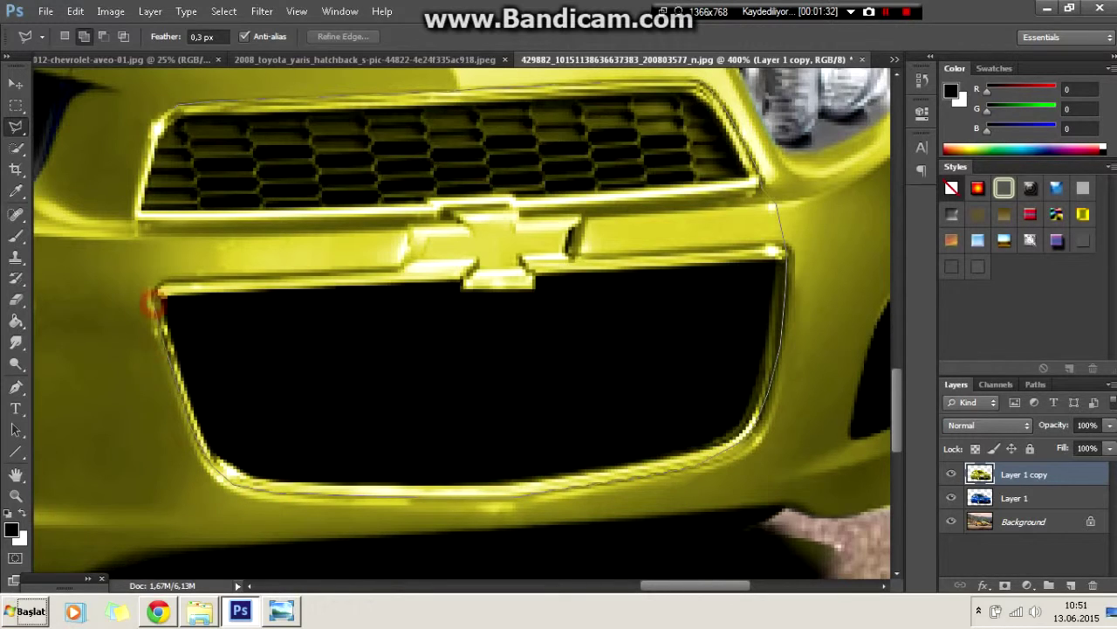
pyautogui.click(160, 122)
pyautogui.press('Delete')
pyautogui.scroll(3, 462, 324)
pyautogui.hotkey('ctrl', '-')
pyautogui.hotkey('ctrl', '+')
pyautogui.scroll(-5, 462, 324)
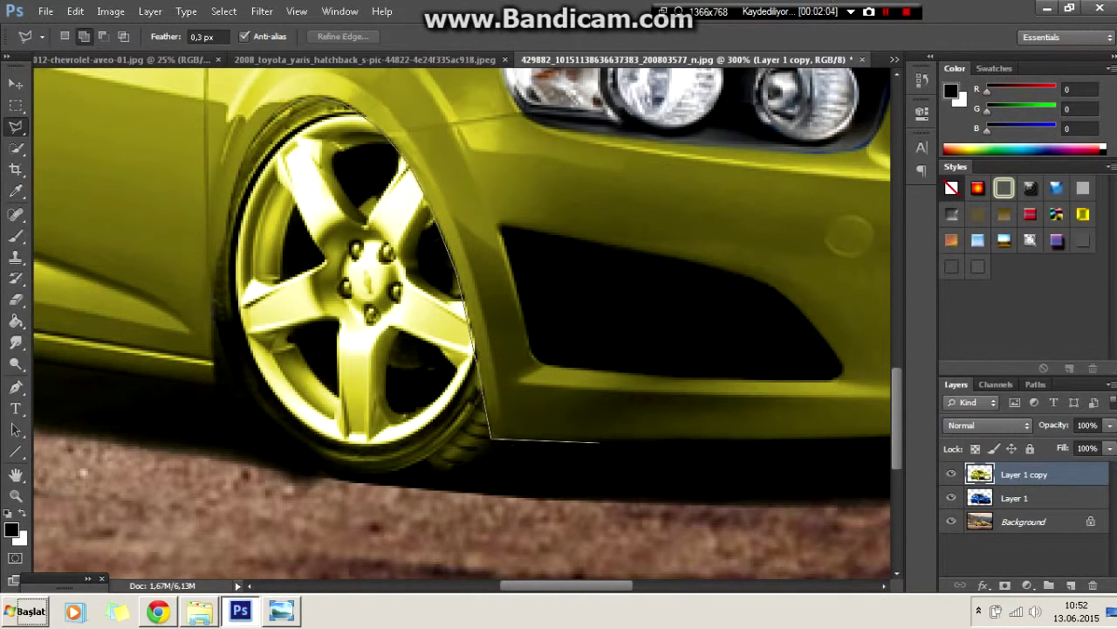
# Delete the yellow from the front wheel and deselect
pyautogui.click(221, 404)
pyautogui.click(277, 463)
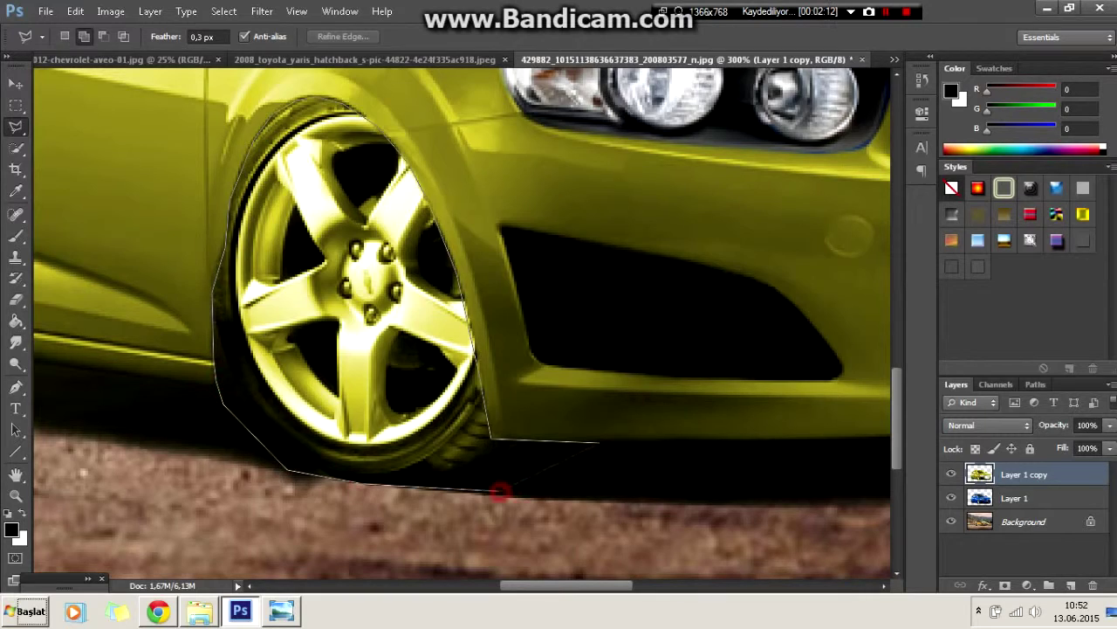
pyautogui.doubleClick(498, 492)
pyautogui.press('Delete')
pyautogui.rightClick(511, 227)
pyautogui.click(532, 233)
pyautogui.hscroll(-5, 462, 323)
# Outline the rear wheel and delete its yellow
pyautogui.click(515, 428)
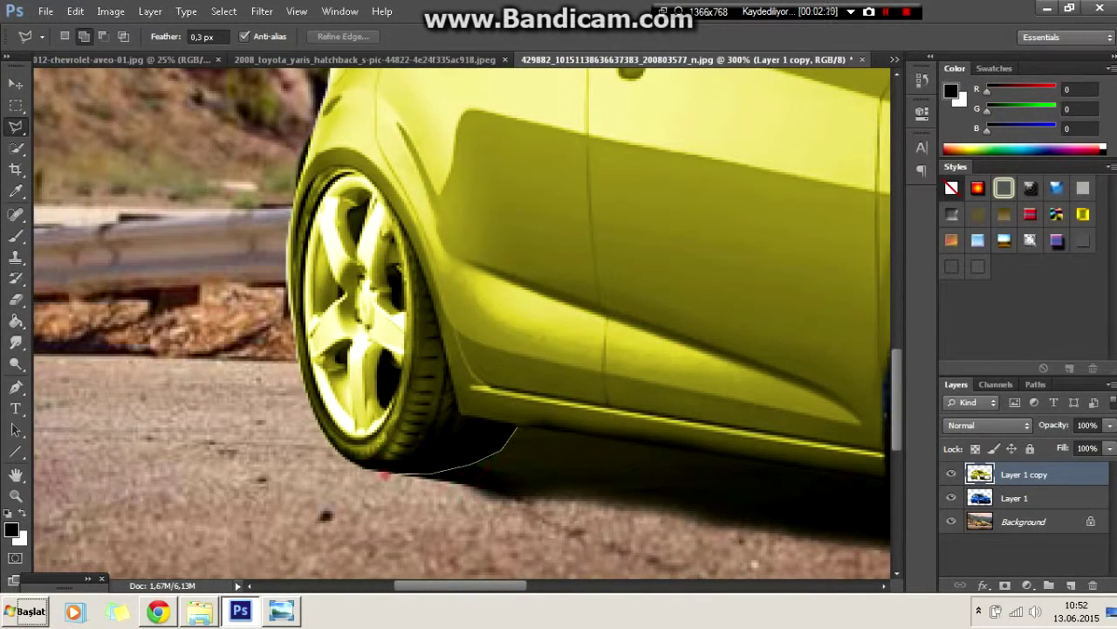
pyautogui.click(325, 439)
pyautogui.click(360, 171)
pyautogui.click(408, 233)
pyautogui.click(515, 428)
pyautogui.press('Delete')
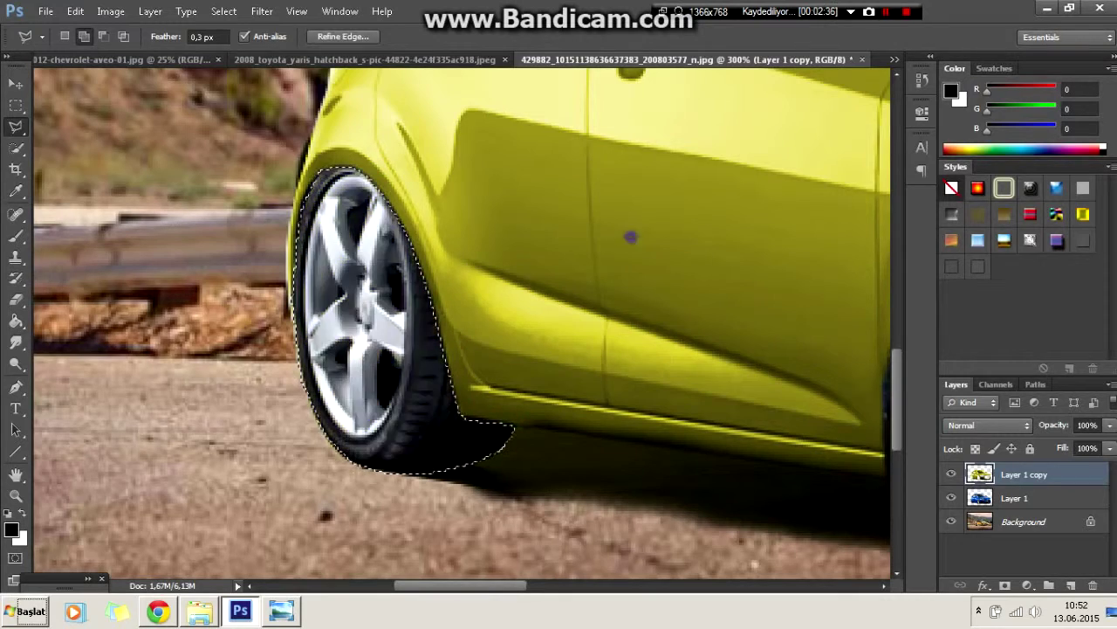
pyautogui.scroll(5, 463, 323)
pyautogui.hscroll(4, 463, 323)
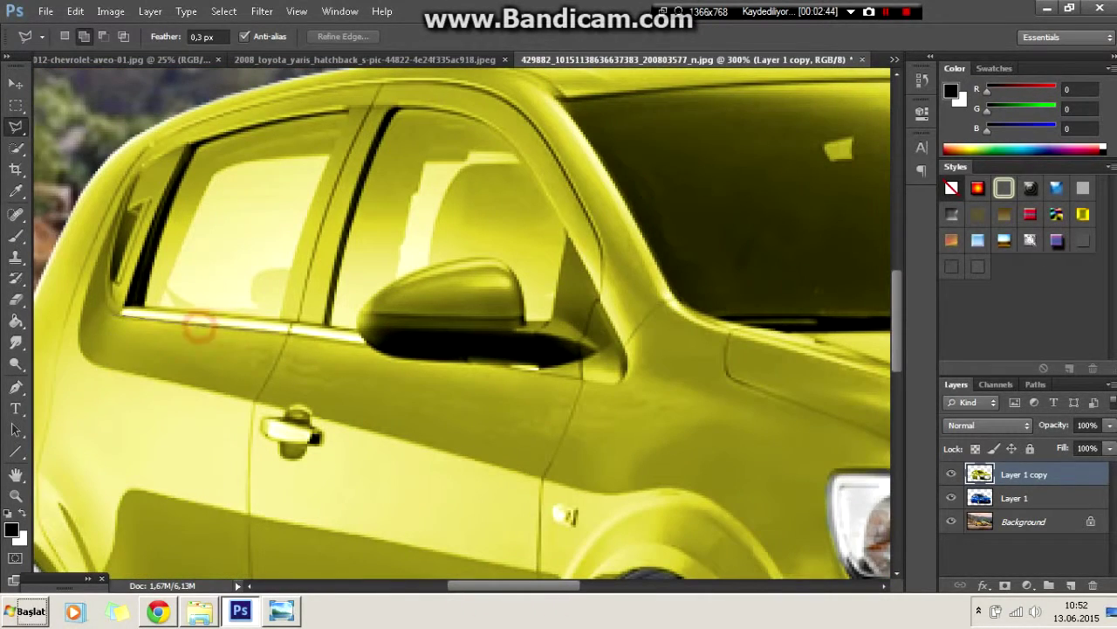
pyautogui.click(627, 363)
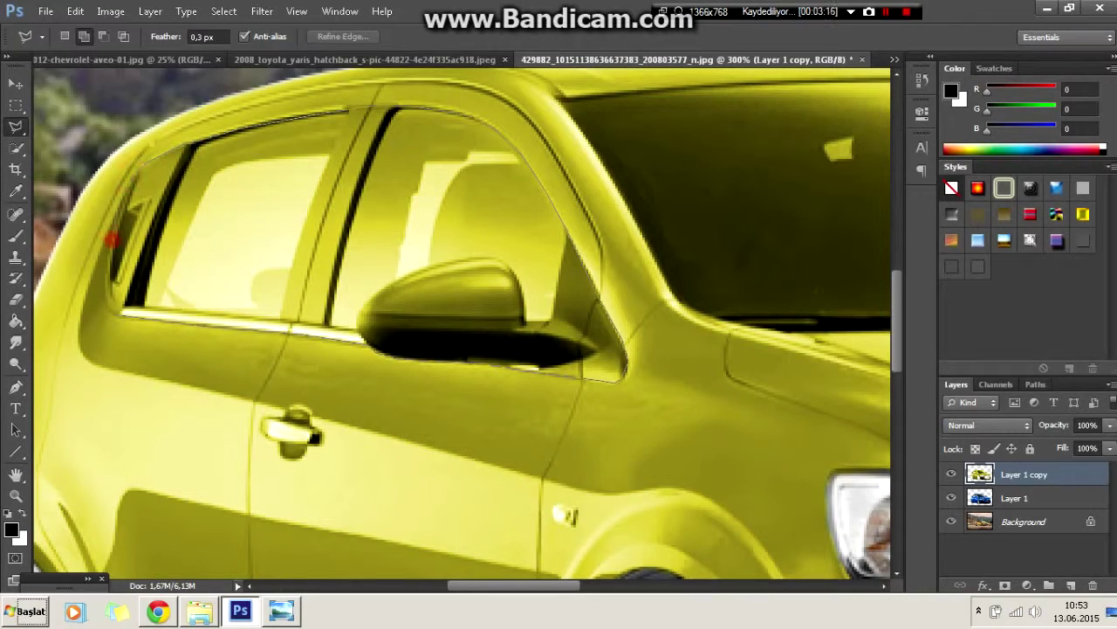
# Delete the yellow from the side windows and deselect
pyautogui.click(114, 307)
pyautogui.press('Delete')
pyautogui.rightClick(521, 105)
pyautogui.click(559, 113)
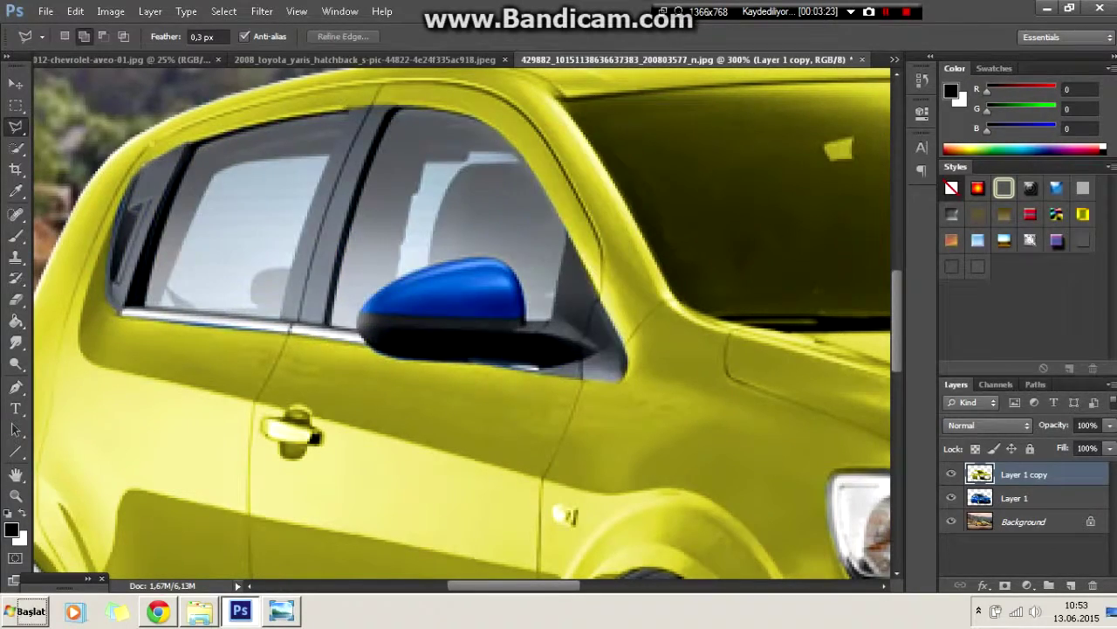
pyautogui.click(241, 610)
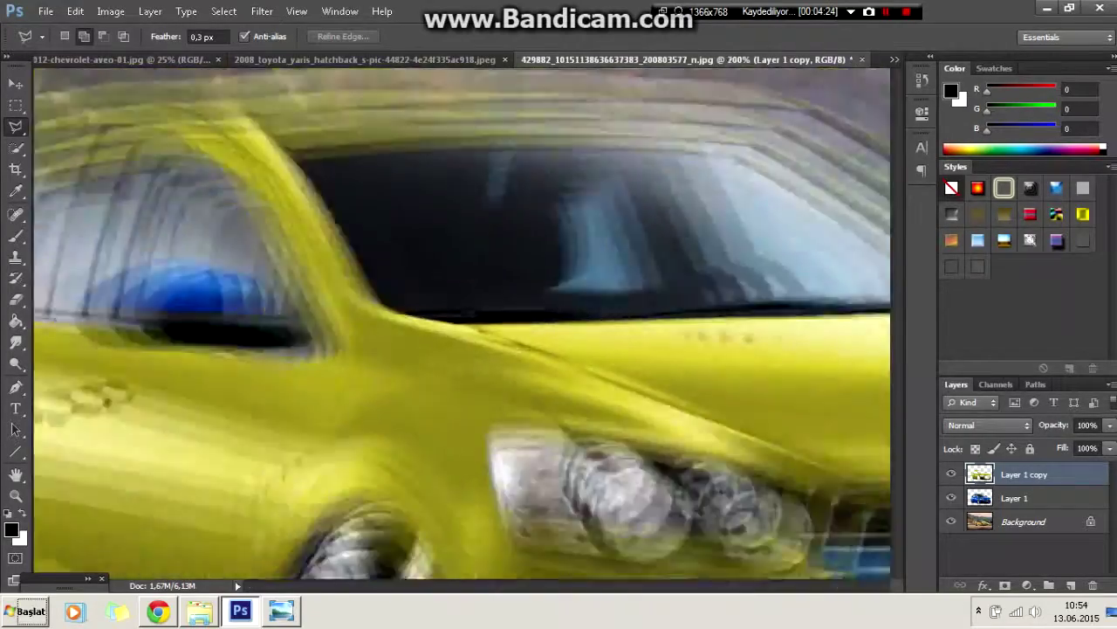
# Outline the blue side mirror for recolouring
pyautogui.hotkey('ctrl', '+')
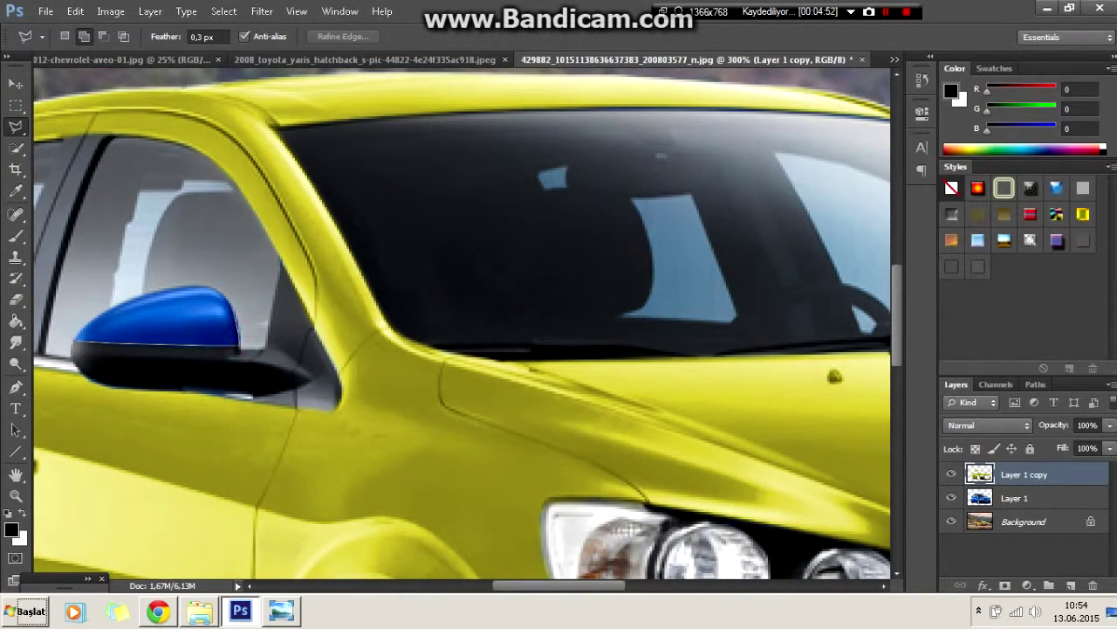
pyautogui.click(85, 326)
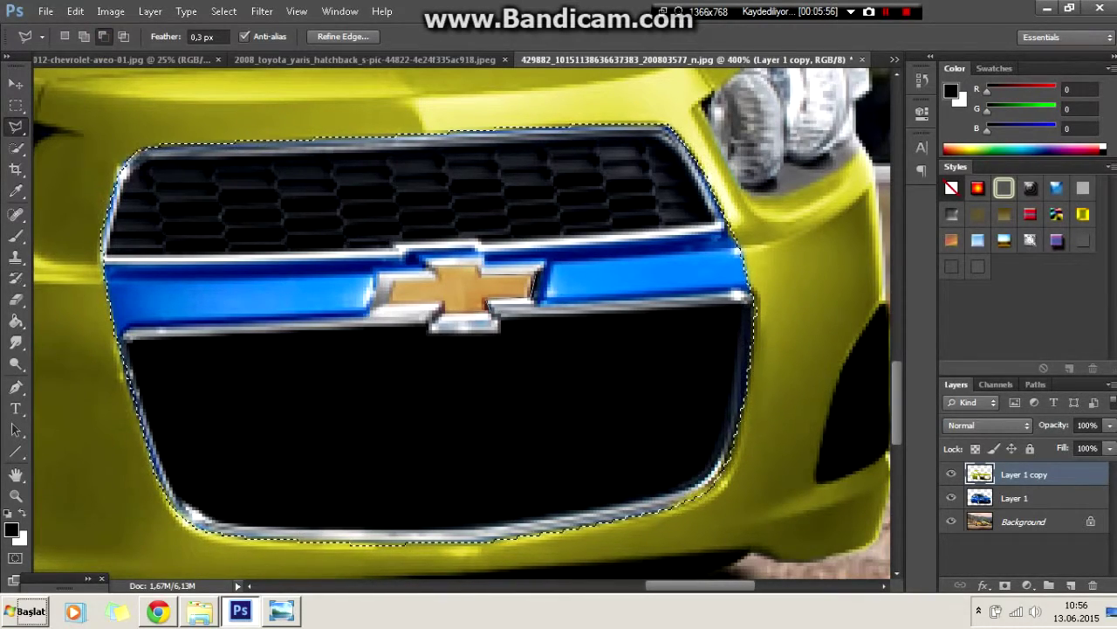
pyautogui.hotkey('ctrl', '1')
# Colorize the grille and mirrors with Hue 285, Saturation 60, Lightness 15
pyautogui.click(110, 10)
pyautogui.click(111, 10)
pyautogui.click(111, 11)
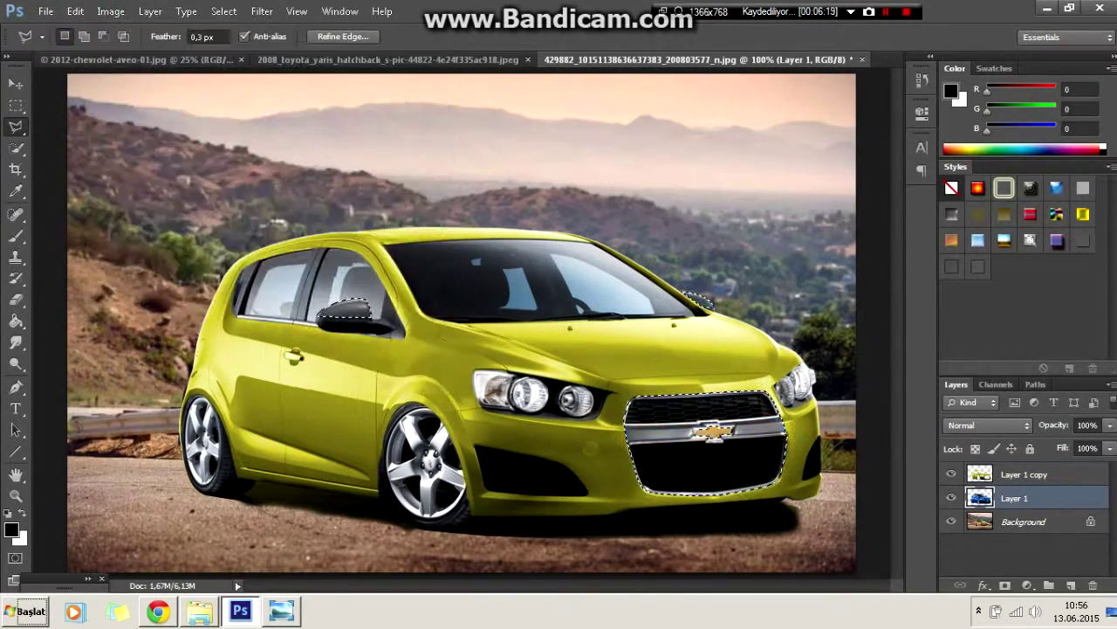
pyautogui.click(150, 11)
pyautogui.click(375, 125)
pyautogui.write('285')
pyautogui.press('Tab')
pyautogui.write('60')
pyautogui.press('Tab')
pyautogui.write('15')
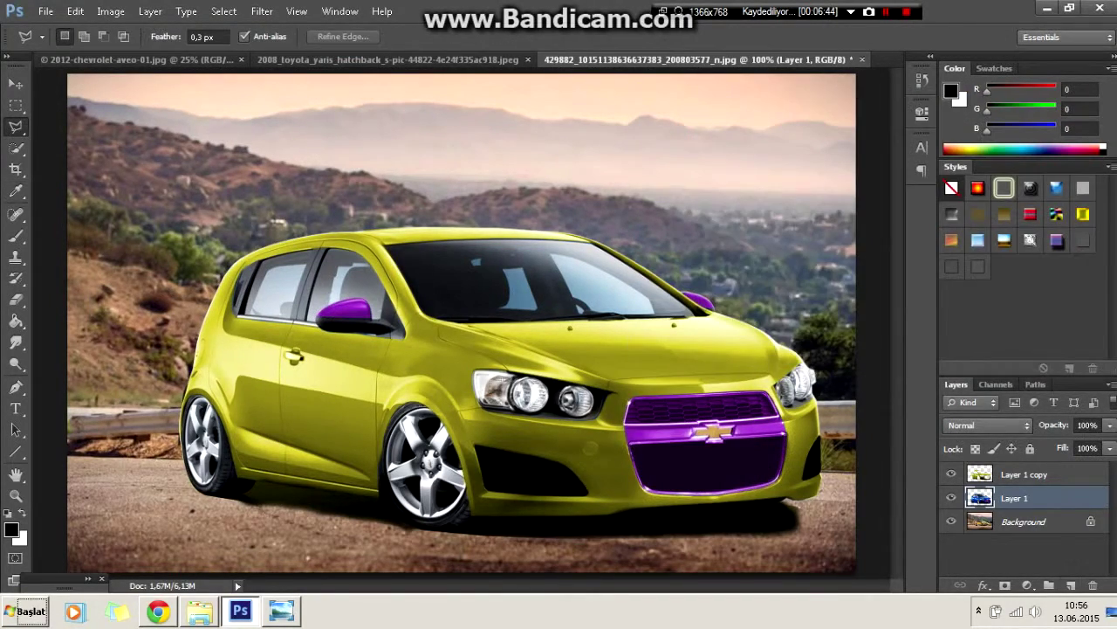
pyautogui.hotkey('ctrl', '+')
pyautogui.hotkey('ctrl', '+')
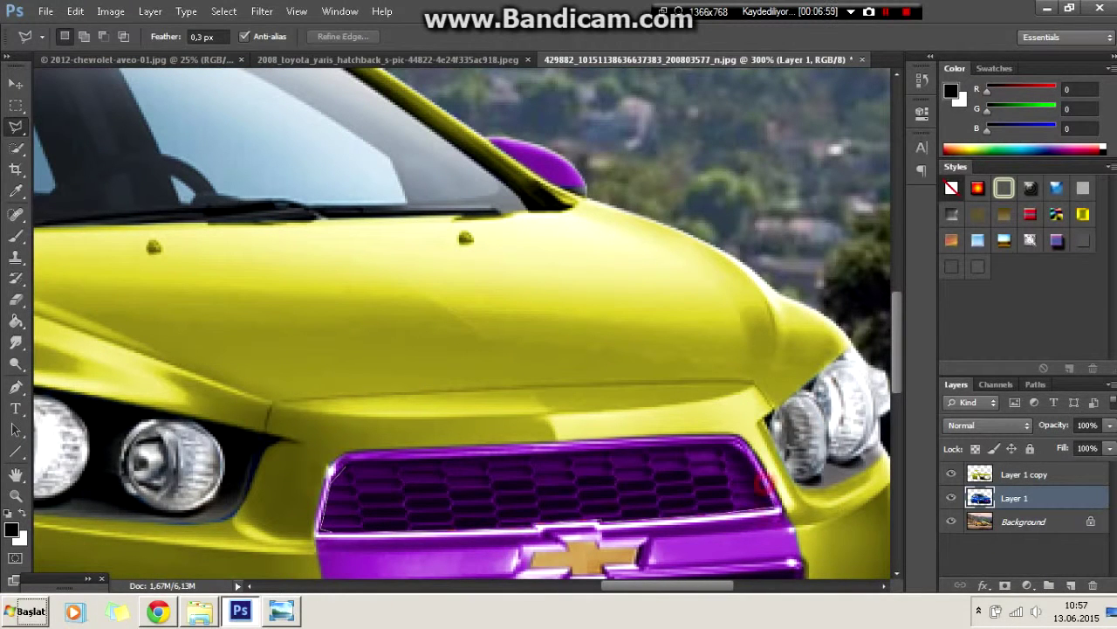
# Fill the upper and lower grille openings with black
pyautogui.hotkey('ctrl', 'shift', 'd')
pyautogui.press('b')
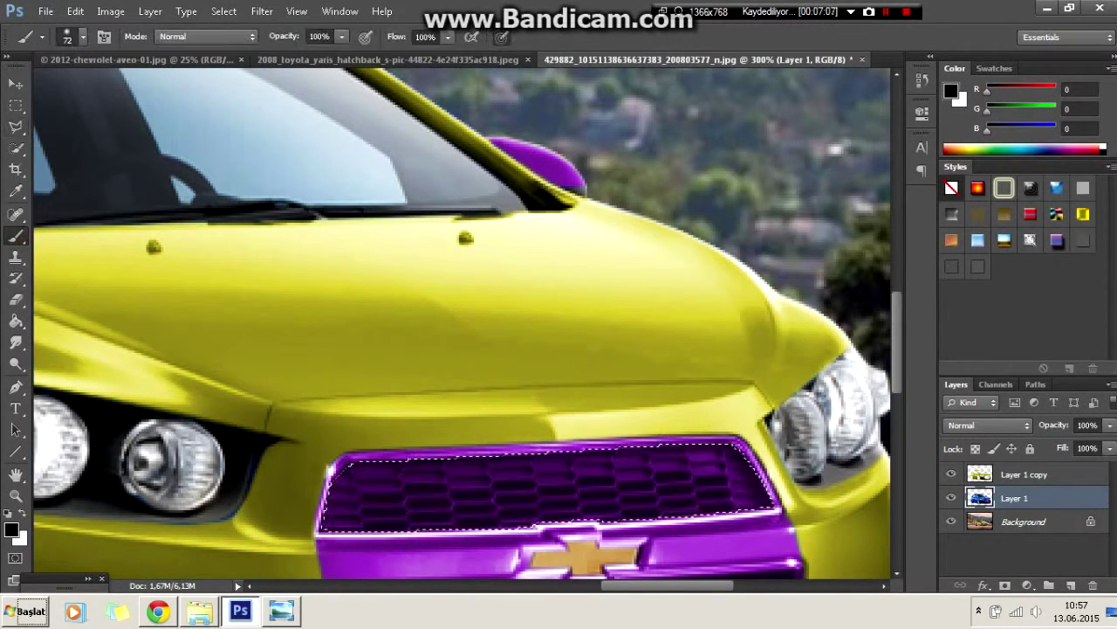
pyautogui.hotkey('alt', 'BackSpace')
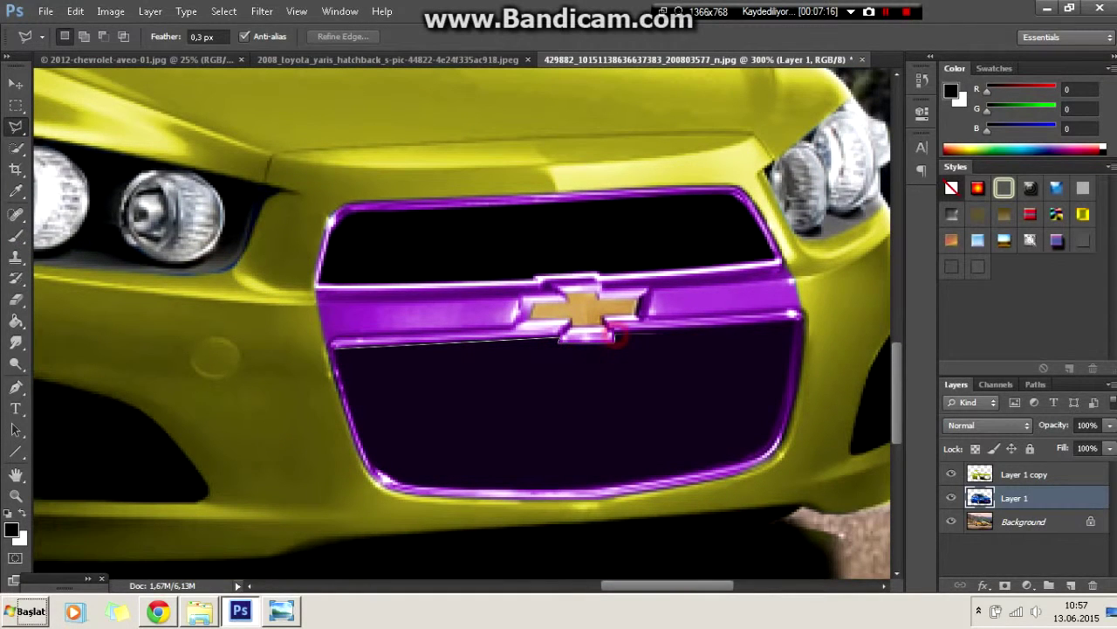
pyautogui.click(788, 421)
pyautogui.click(756, 452)
pyautogui.click(605, 486)
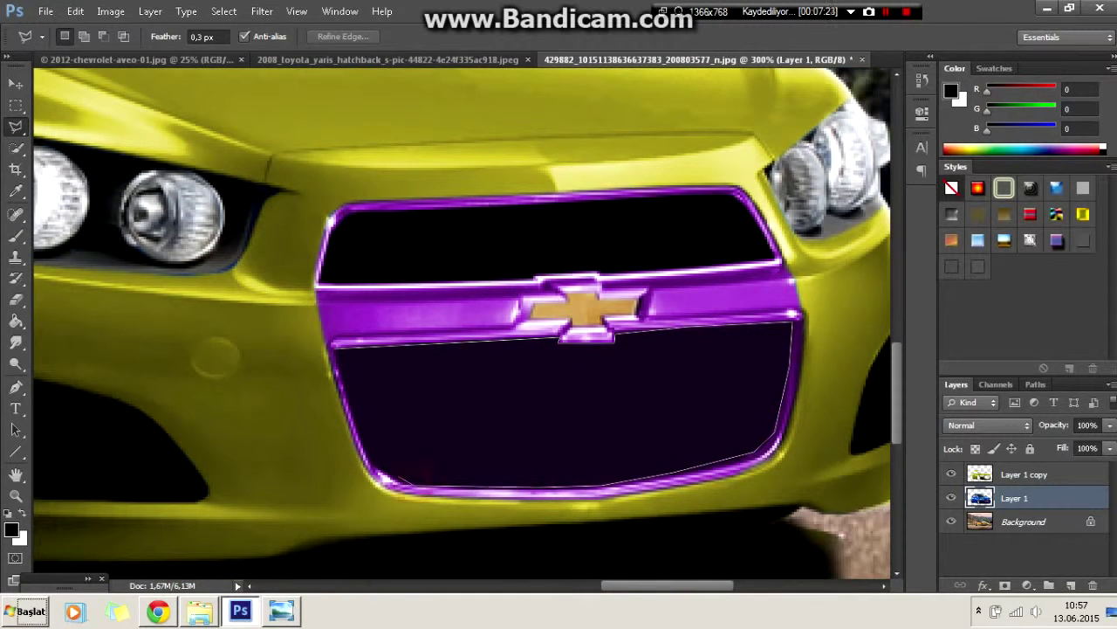
pyautogui.click(364, 439)
pyautogui.press('b')
pyautogui.hotkey('alt', 'BackSpace')
pyautogui.press('l')
pyautogui.hotkey('ctrl', 'd')
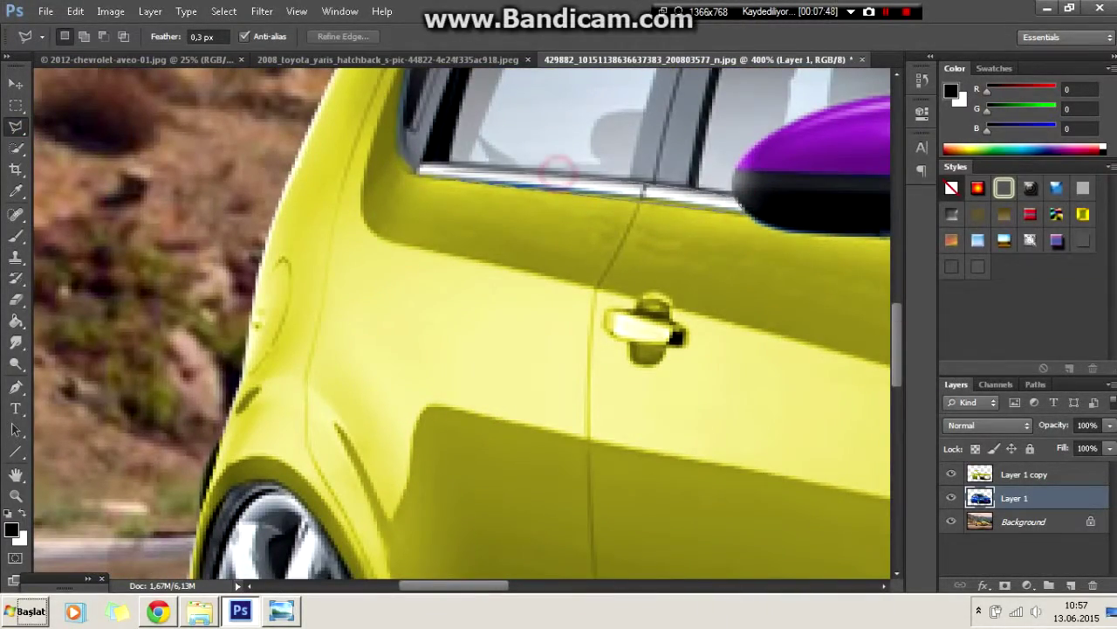
# Tint the side window trim purple at Hue 285, then compare against the original
pyautogui.click(110, 11)
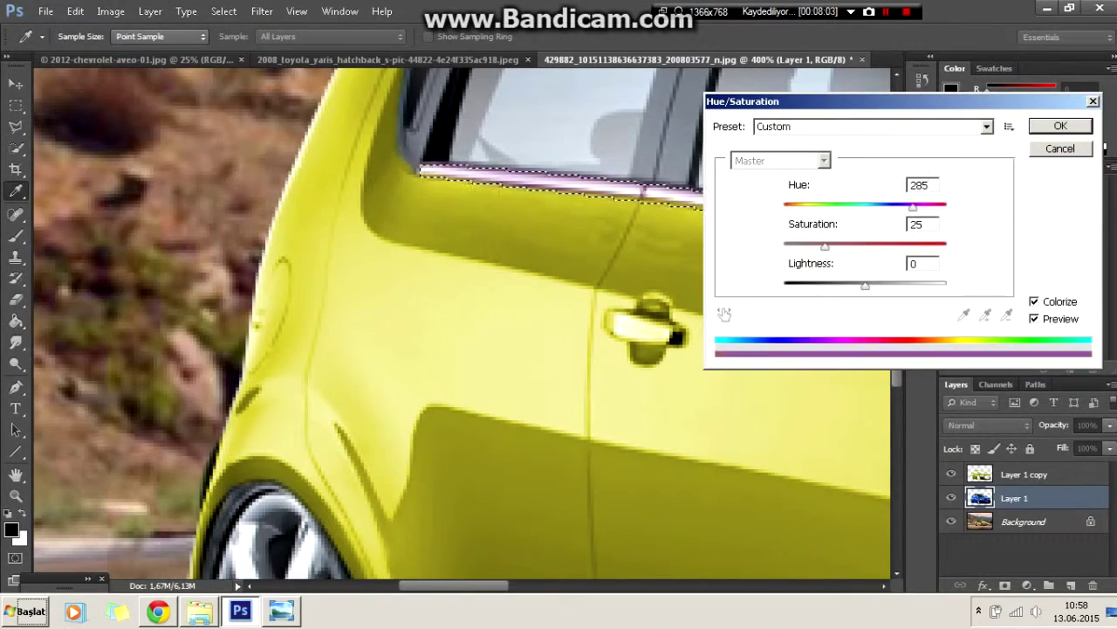
pyautogui.press('Return')
pyautogui.hotkey('ctrl', '1')
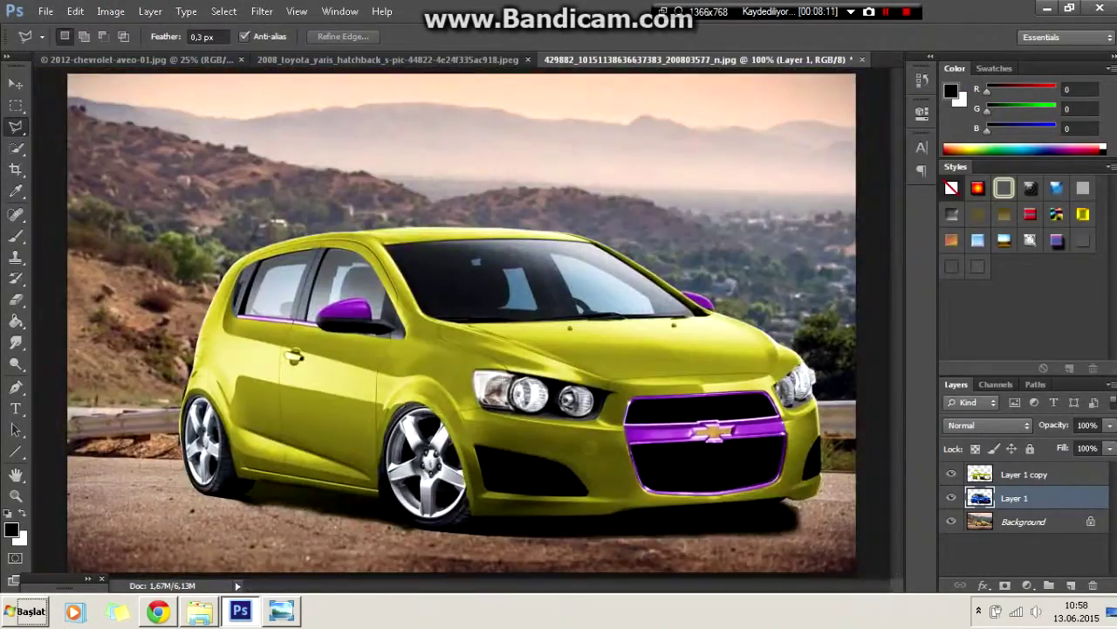
pyautogui.hotkey('ctrl', '+')
pyautogui.hotkey('alt', ']')
pyautogui.hotkey('ctrl', '+')
pyautogui.hotkey('ctrl', ',')
pyautogui.hotkey('ctrl', ',')
pyautogui.hotkey('ctrl', '1')
pyautogui.hotkey('ctrl', '+')
pyautogui.hotkey('ctrl', '+')
pyautogui.hotkey('ctrl', '+')
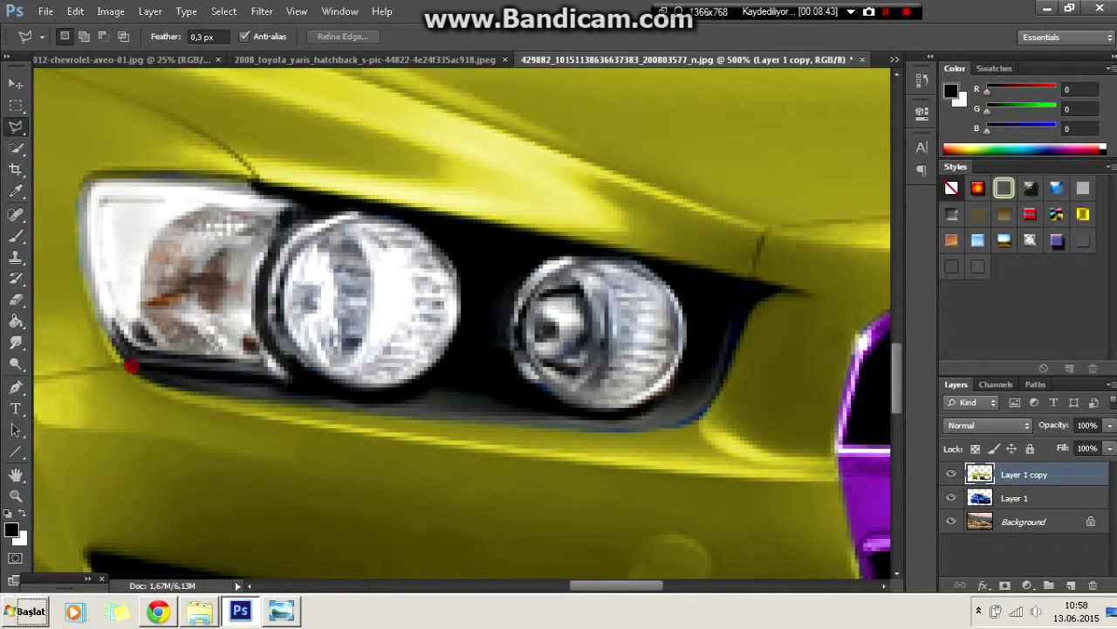
# Fill the strip beneath the headlights black using a Pen path selection
pyautogui.press('p')
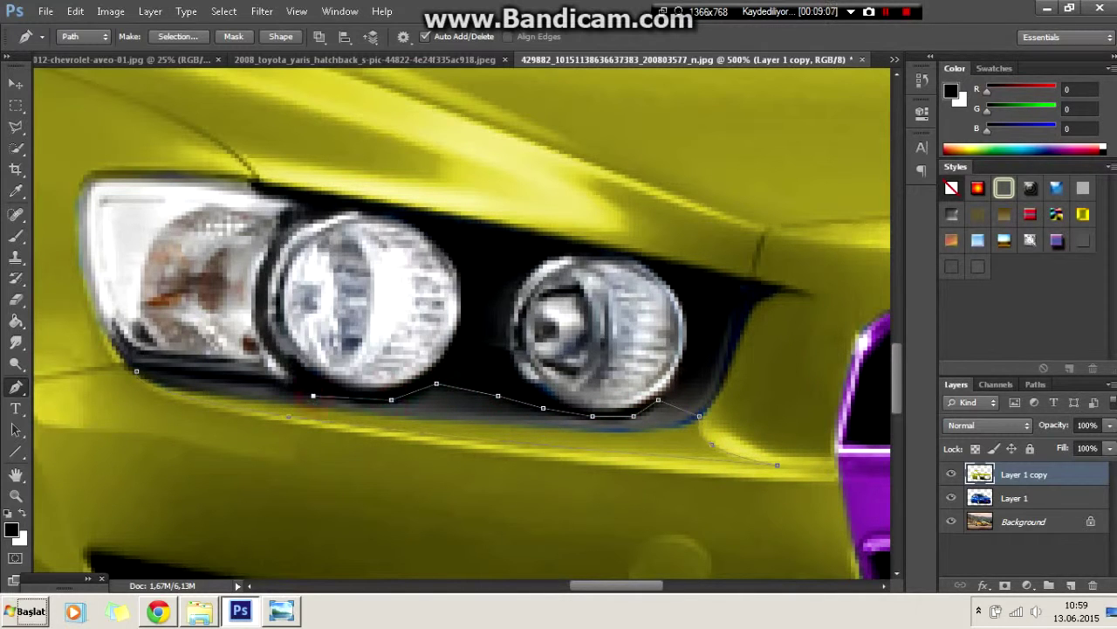
pyautogui.rightClick(174, 376)
pyautogui.click(218, 188)
pyautogui.press('Return')
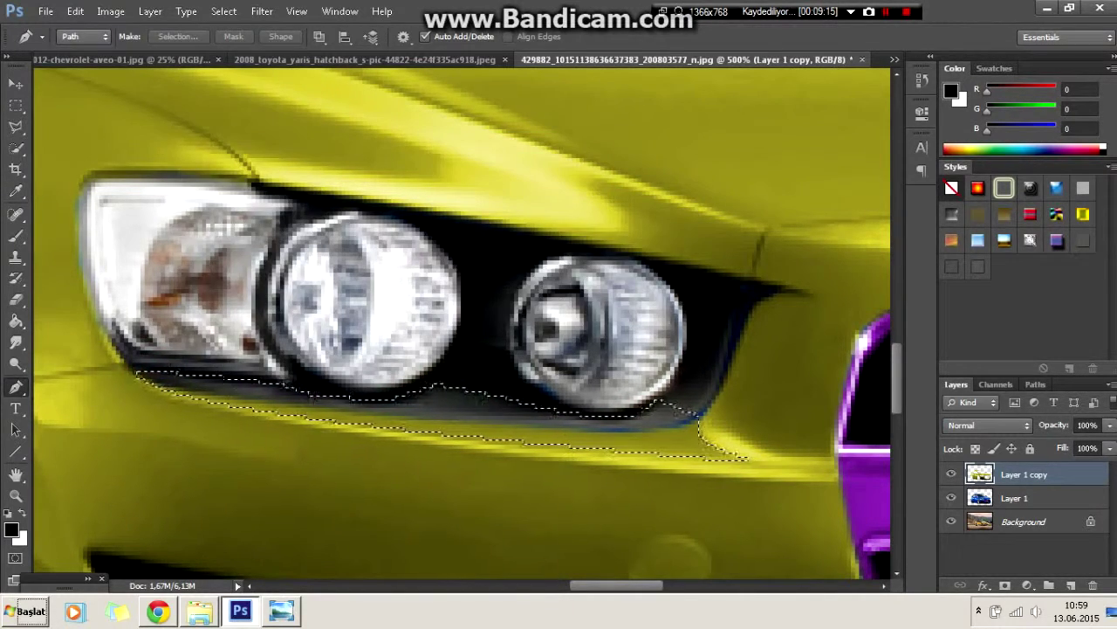
pyautogui.press('b')
pyautogui.hotkey('ctrl', 'd')
pyautogui.press('l')
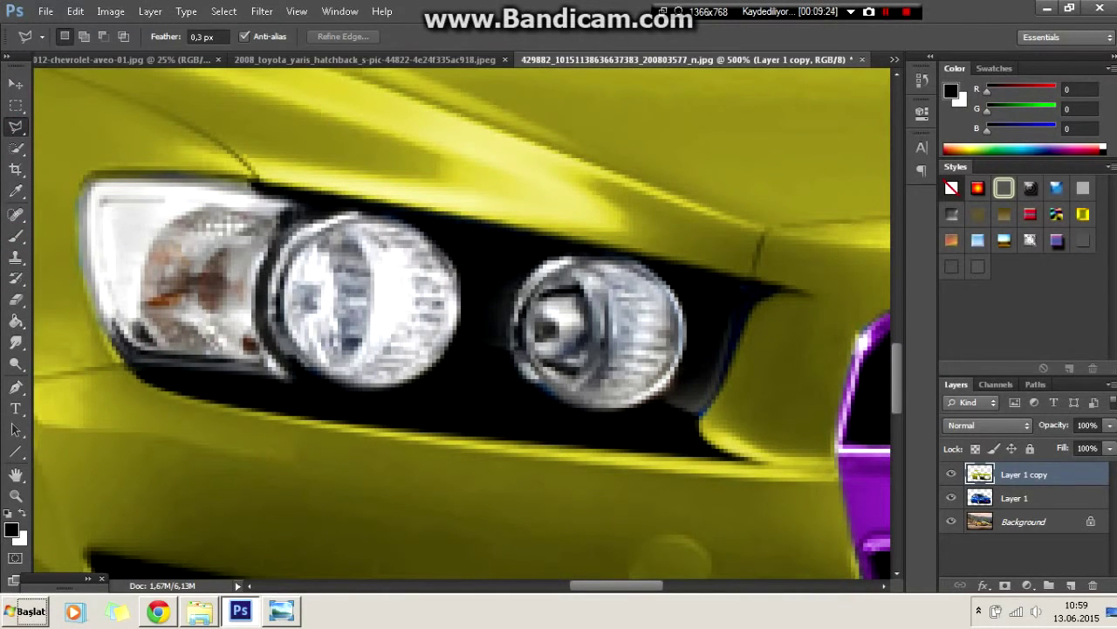
# Outline the remaining bumper strip below the headlight
pyautogui.click(663, 393)
pyautogui.hotkey('ctrl', '-')
pyautogui.hotkey('ctrl', '-')
pyautogui.hotkey('ctrl', '-')
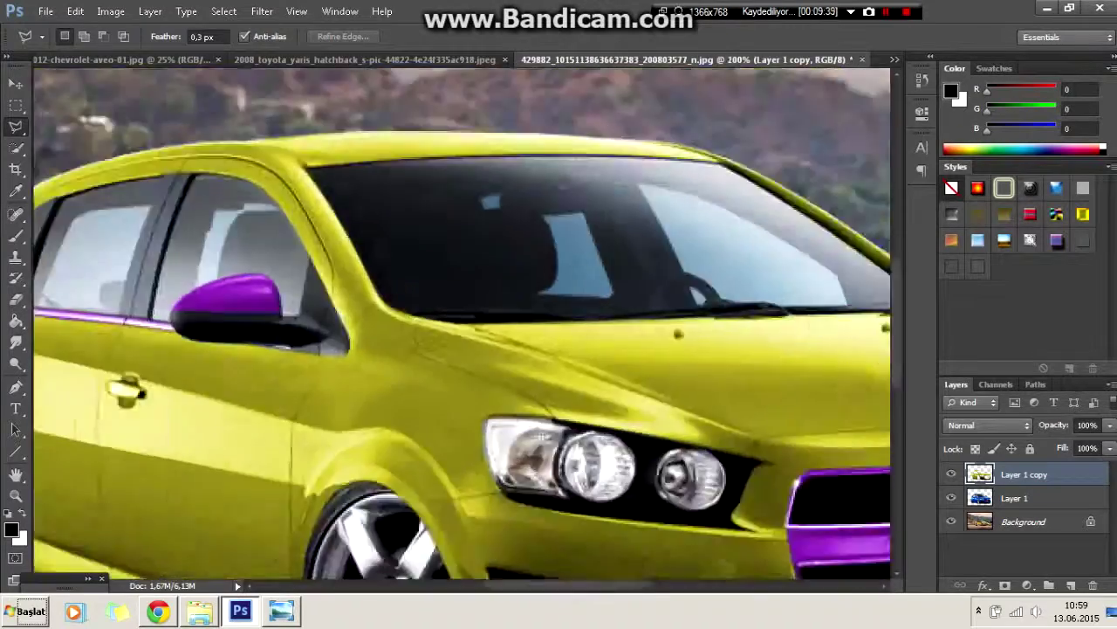
pyautogui.hotkey('ctrl', '+')
pyautogui.hotkey('ctrl', '+')
pyautogui.hotkey('ctrl', '+')
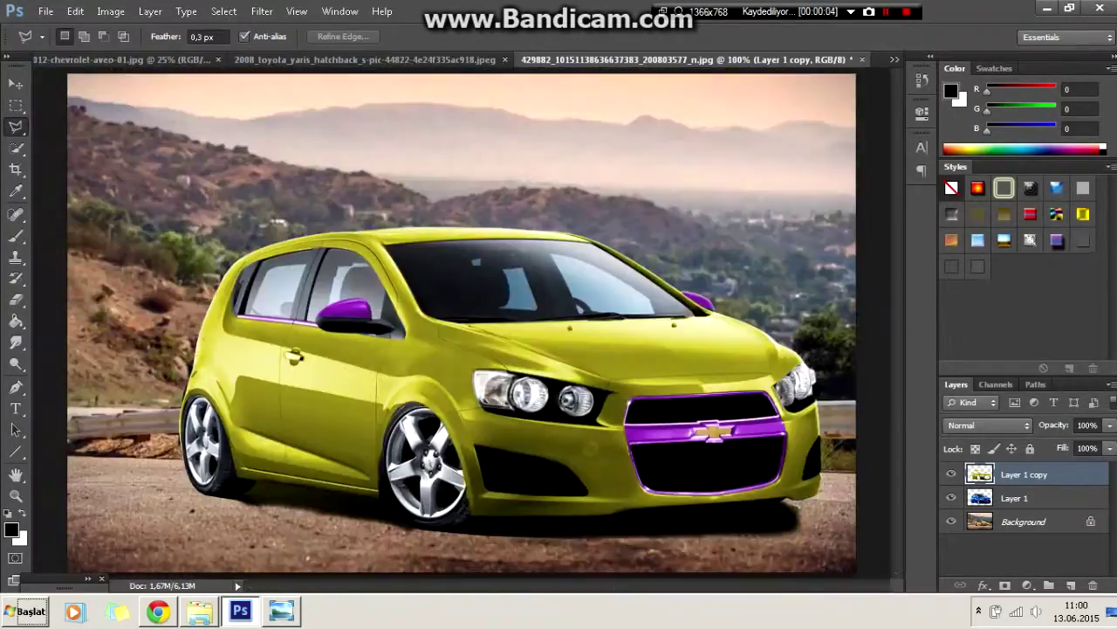
# Draw circular selections around the headlights for the purple glow rings
pyautogui.hotkey('ctrl', '+')
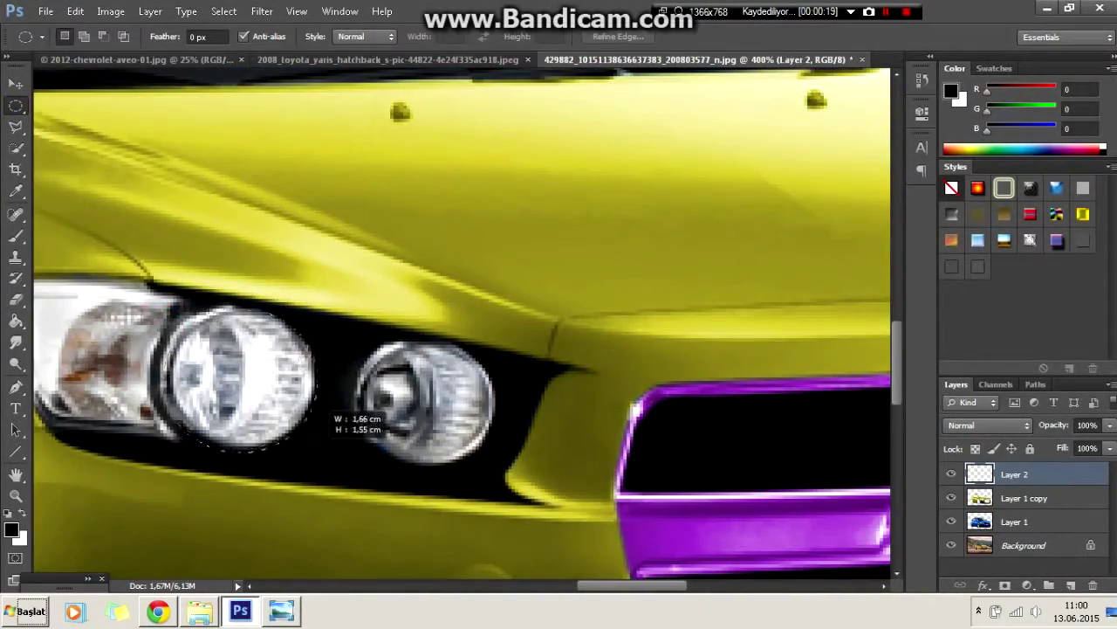
pyautogui.moveTo(369, 346); pyautogui.dragTo(493, 464)
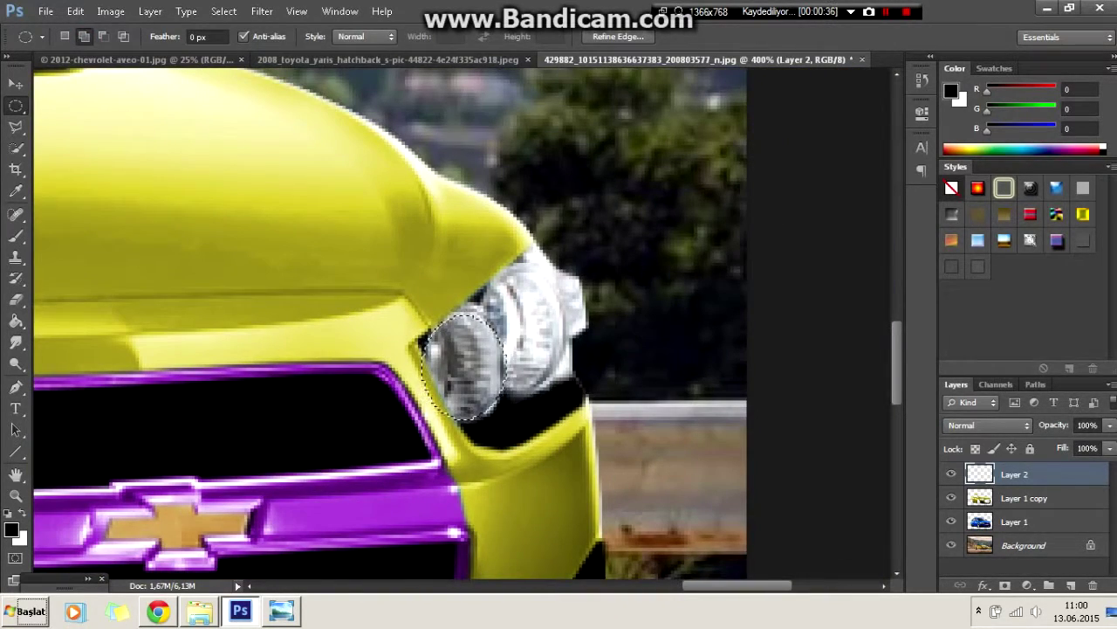
pyautogui.moveTo(489, 271); pyautogui.dragTo(572, 345)
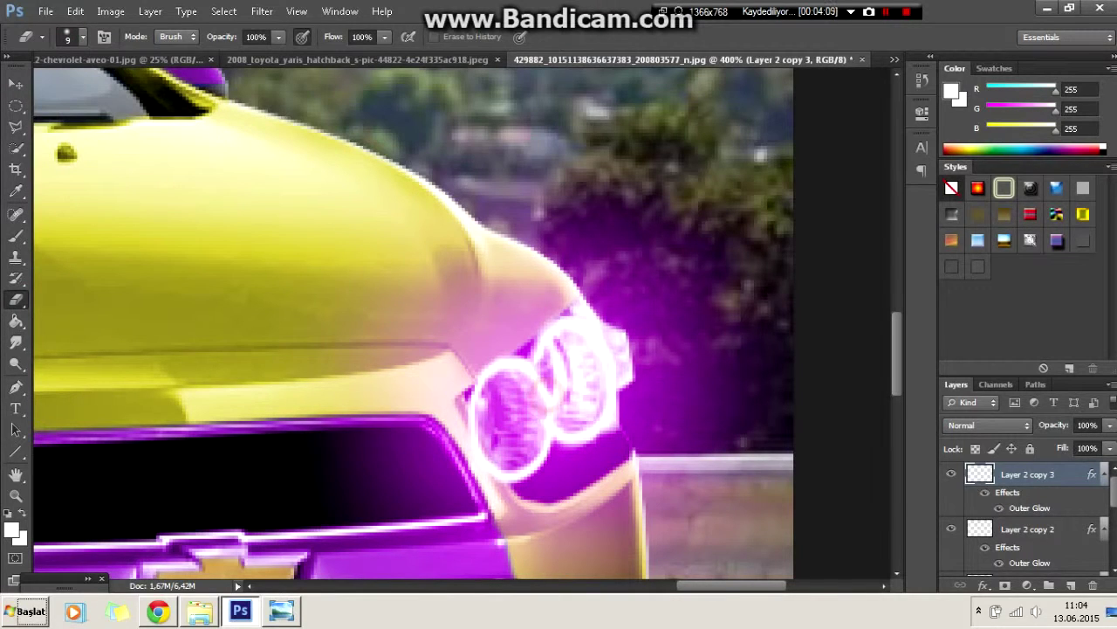
pyautogui.click(1027, 529)
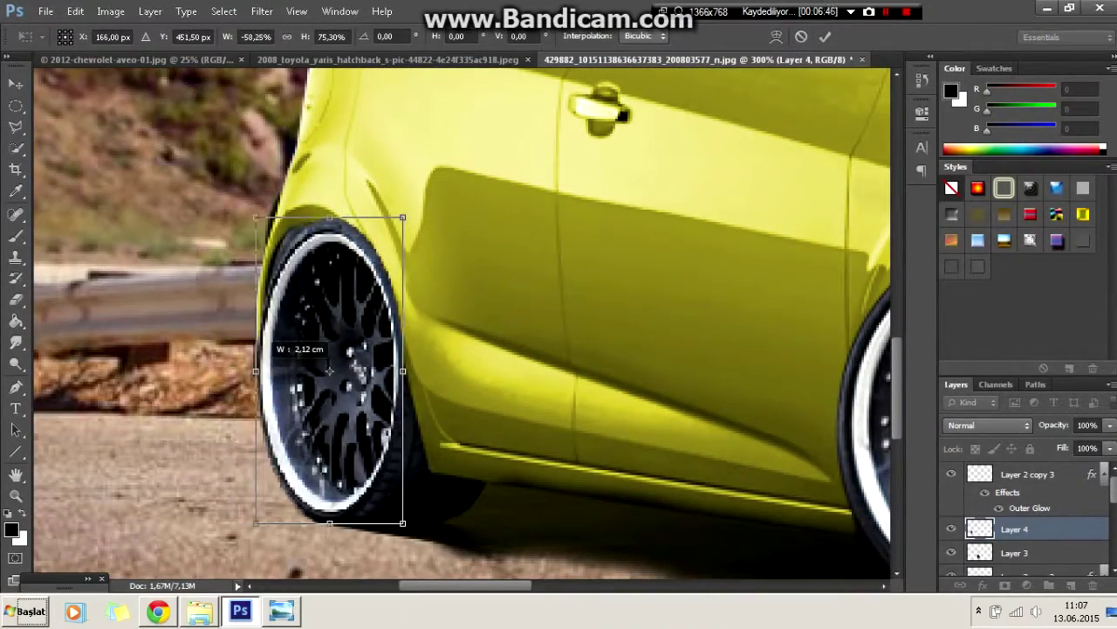
# Skew the pasted spoked wheel to match the slant of the car's original wheel
pyautogui.rightClick(337, 336)
pyautogui.click(349, 396)
pyautogui.moveTo(402, 217); pyautogui.dragTo(393, 217)
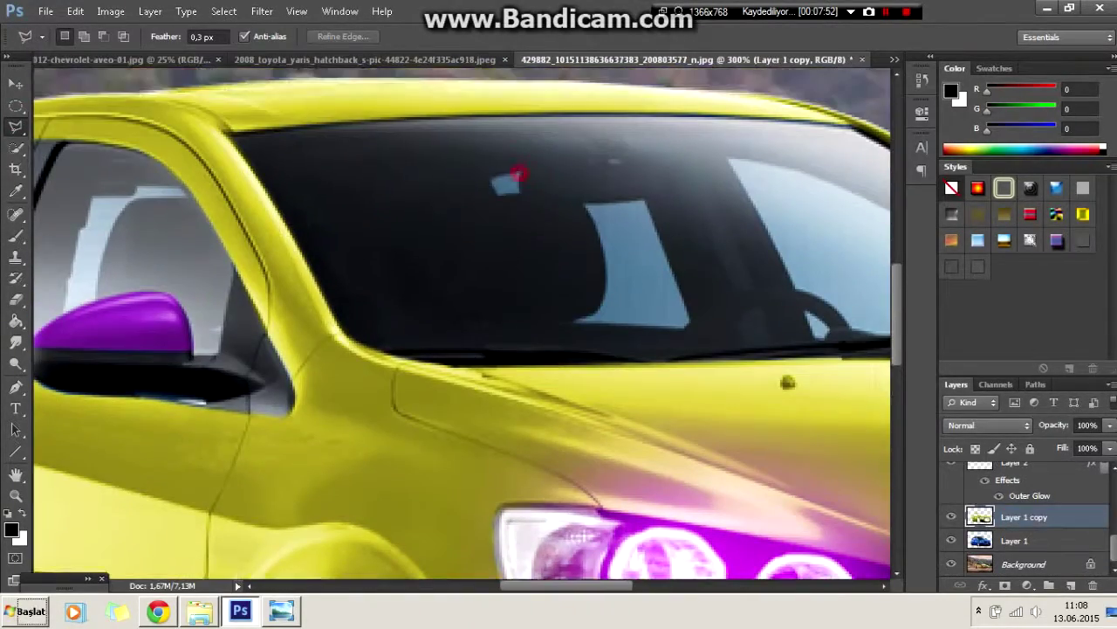
# On Layer 1, cut the windshield and rear side window glass away so the hillside shows through
pyautogui.click(588, 206)
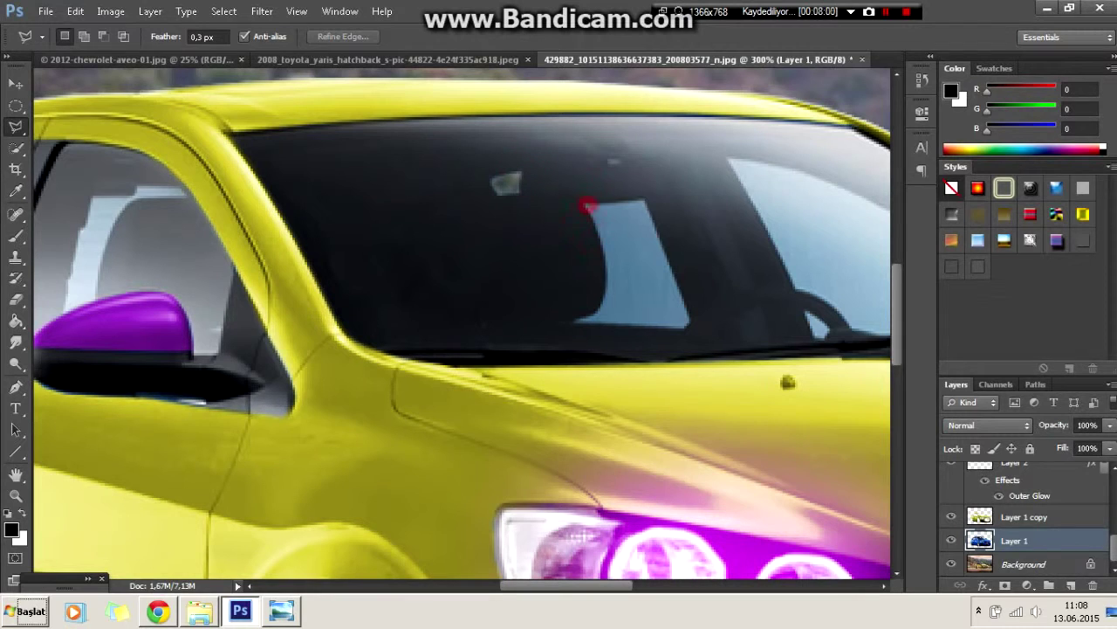
pyautogui.press('Delete')
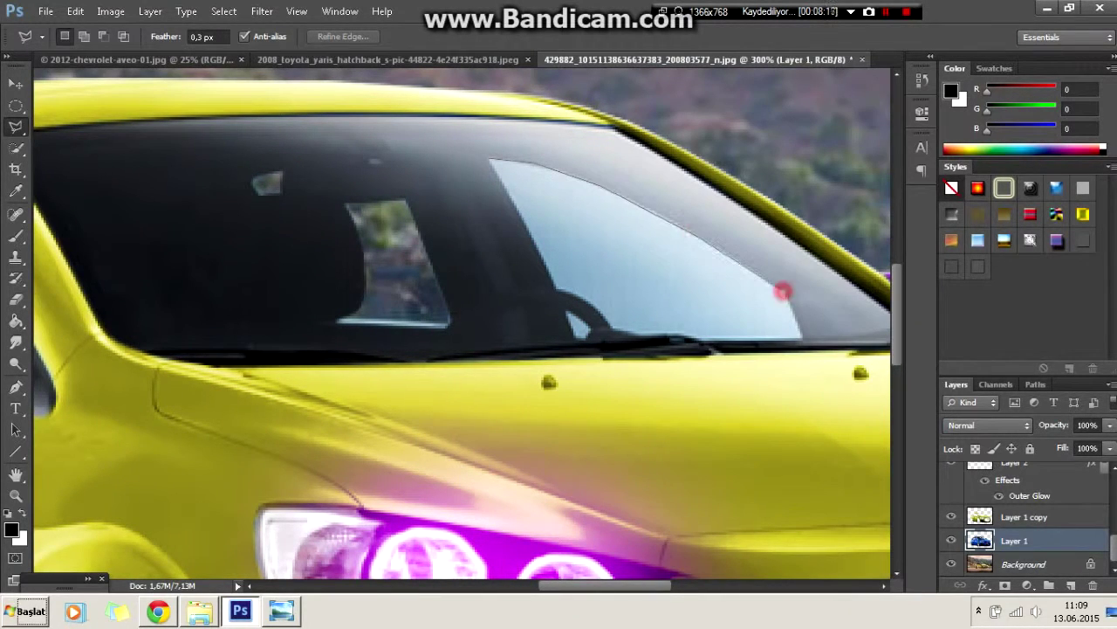
pyautogui.click(491, 158)
pyautogui.press('Delete')
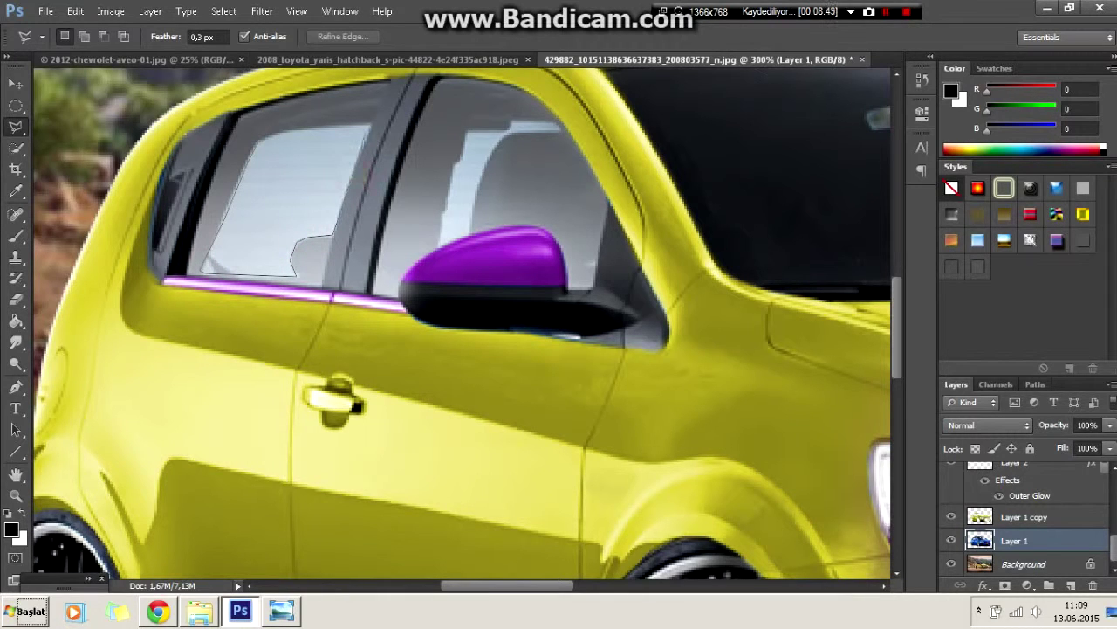
pyautogui.click(352, 126)
pyautogui.press('Delete')
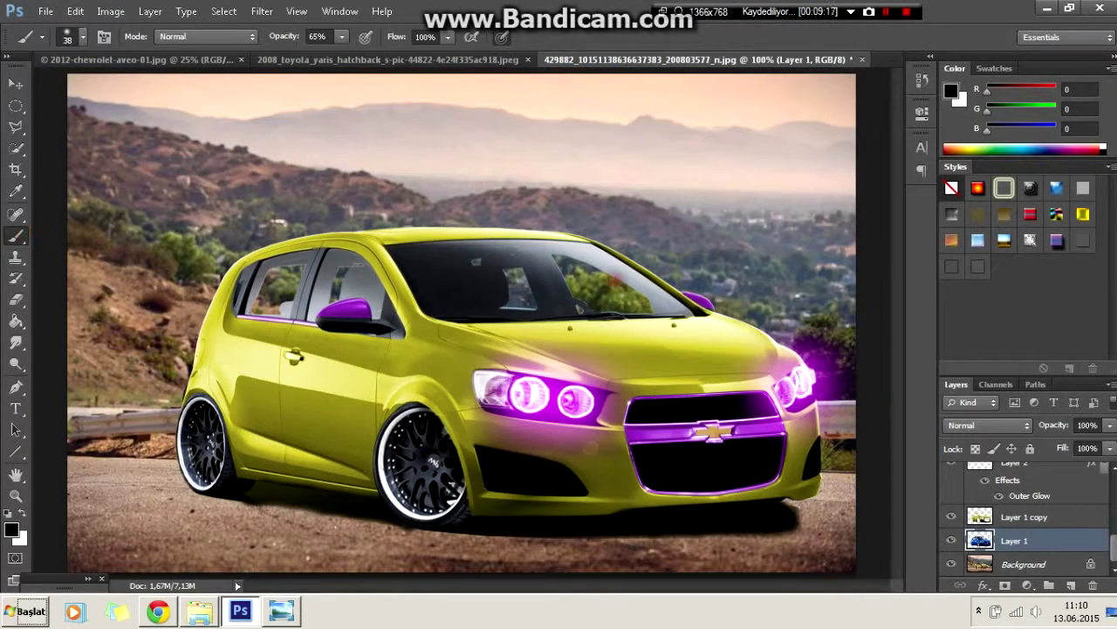
# Brush black over the windshield and front side window to darken the glass
pyautogui.moveTo(612, 271)
pyautogui.mouseDown()
pyautogui.moveTo(524, 257)
pyautogui.moveTo(541, 301)
pyautogui.moveTo(655, 292)
pyautogui.mouseUp()
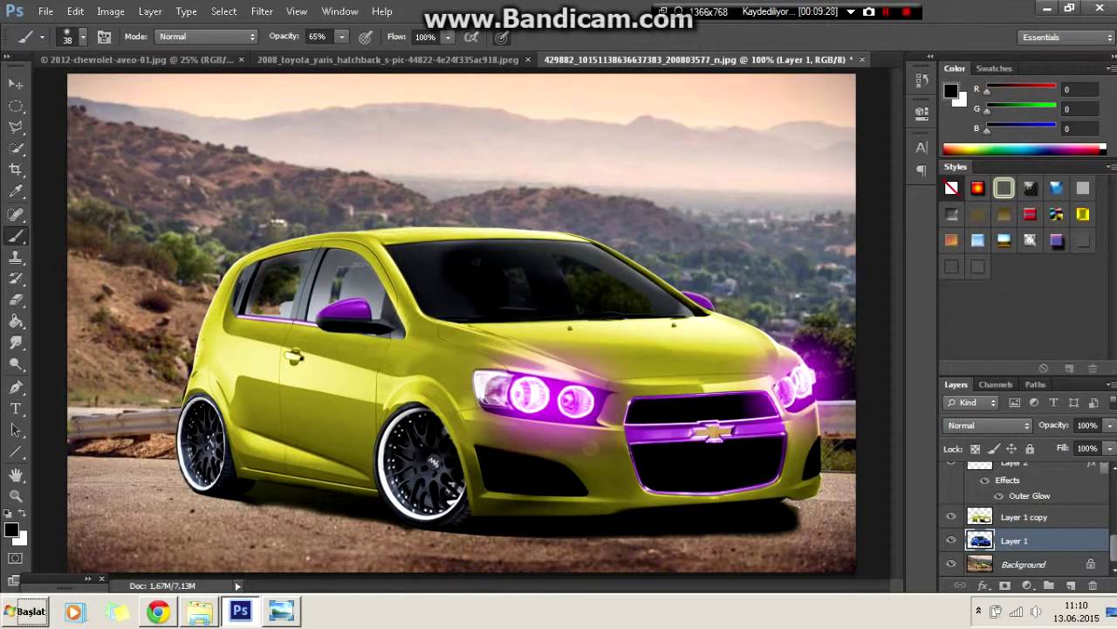
pyautogui.moveTo(367, 288); pyautogui.dragTo(262, 305)
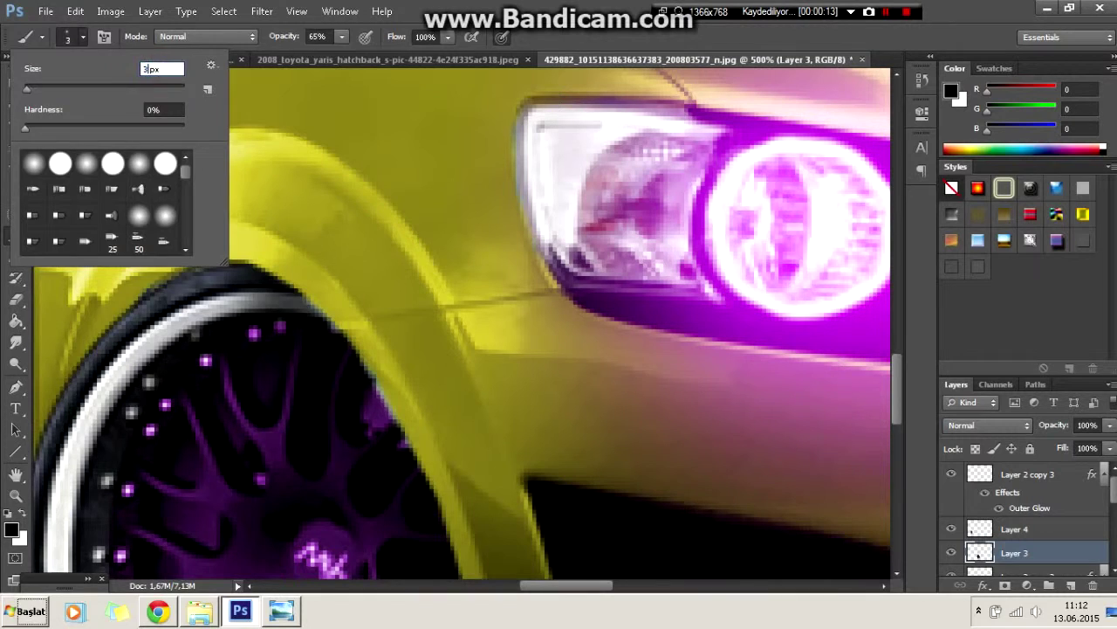
# Set a size-3 brush for painting small white highlights around the wheel rim
pyautogui.press('Return')
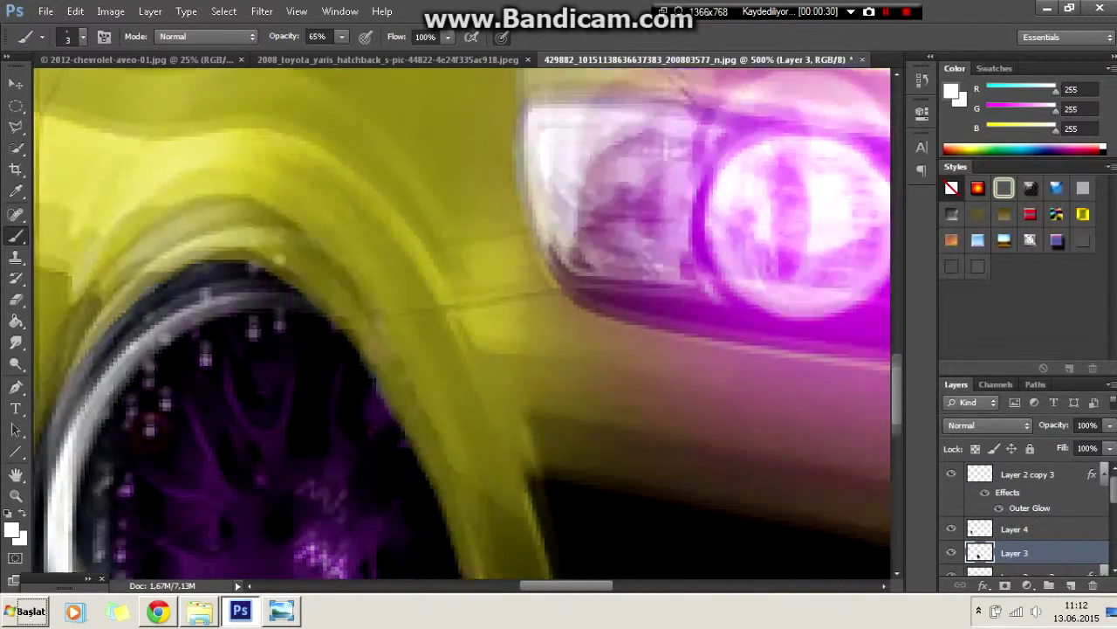
pyautogui.scroll(-2, 462, 323)
pyautogui.scroll(-2, 463, 323)
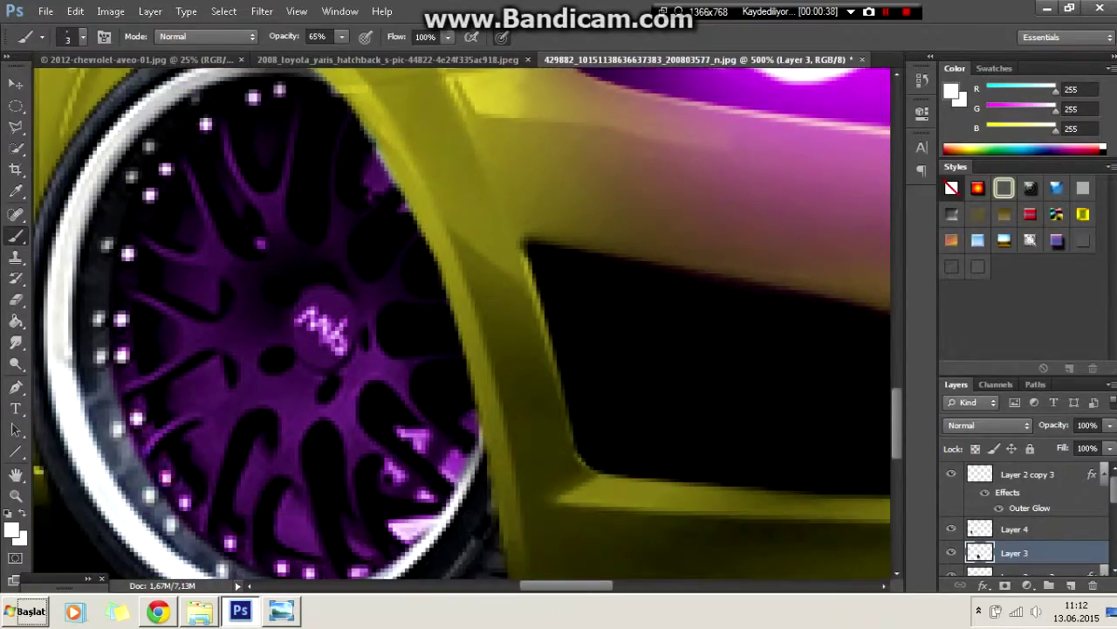
pyautogui.scroll(-2, 463, 323)
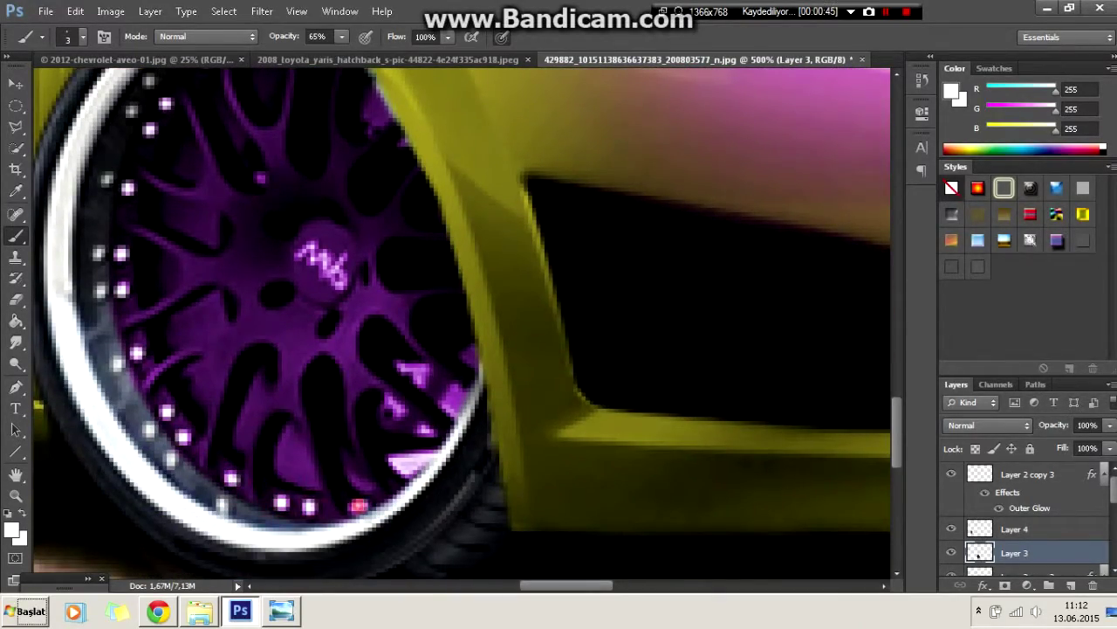